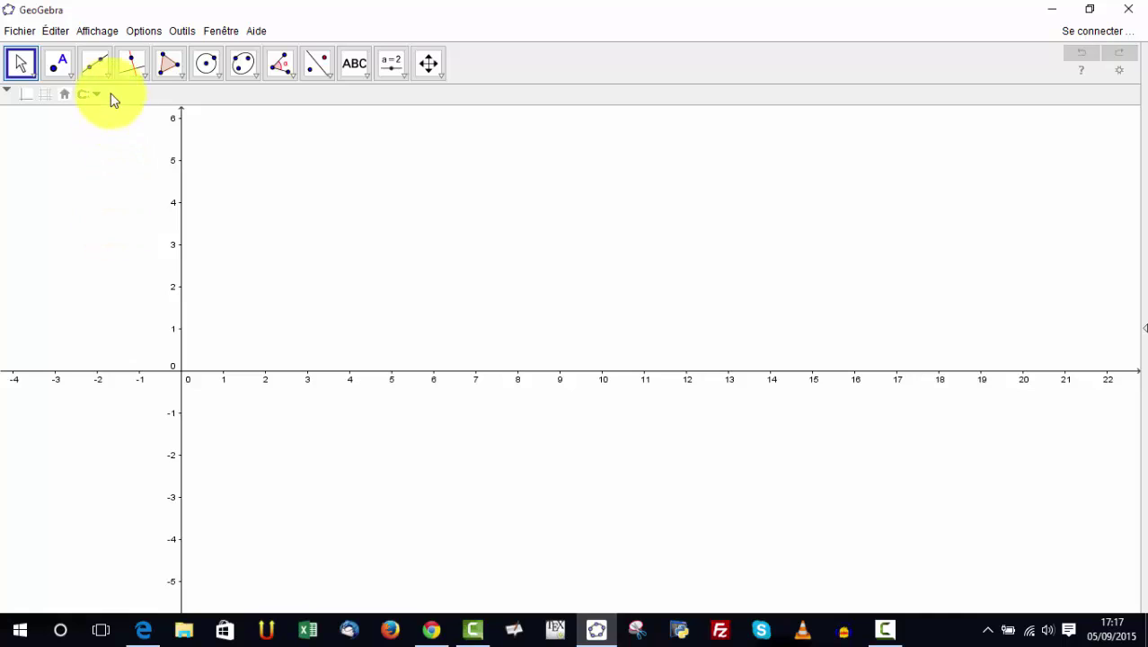
Step: Show the input field, the Algebra view and the Spreadsheet view alongside the graphics view
click(97, 32)
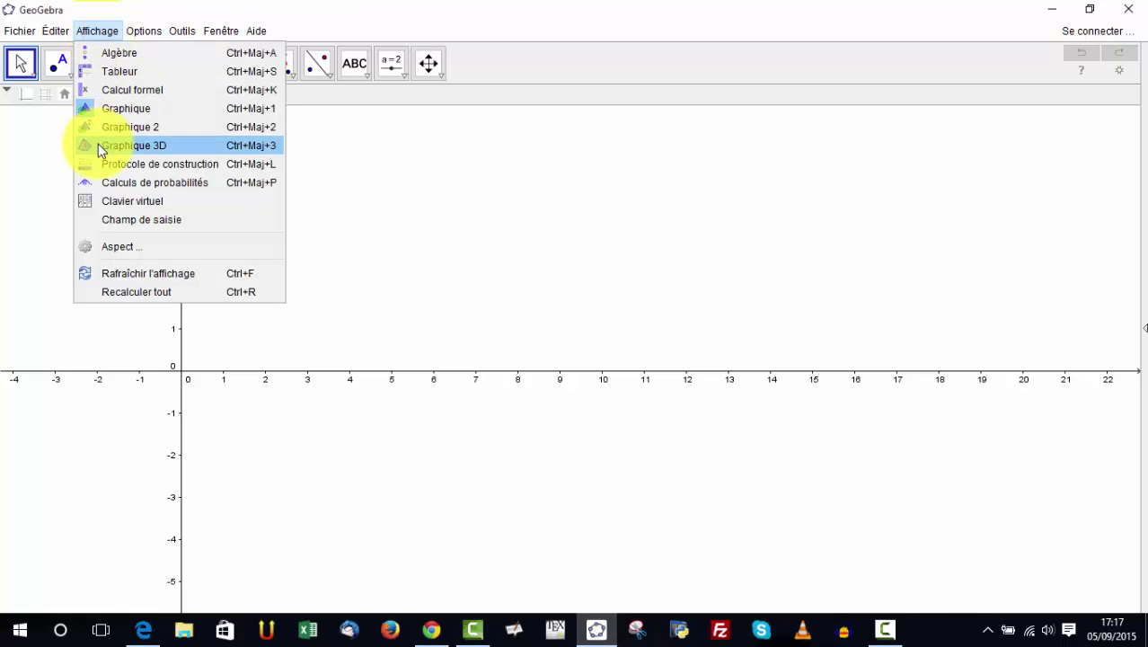
click(117, 222)
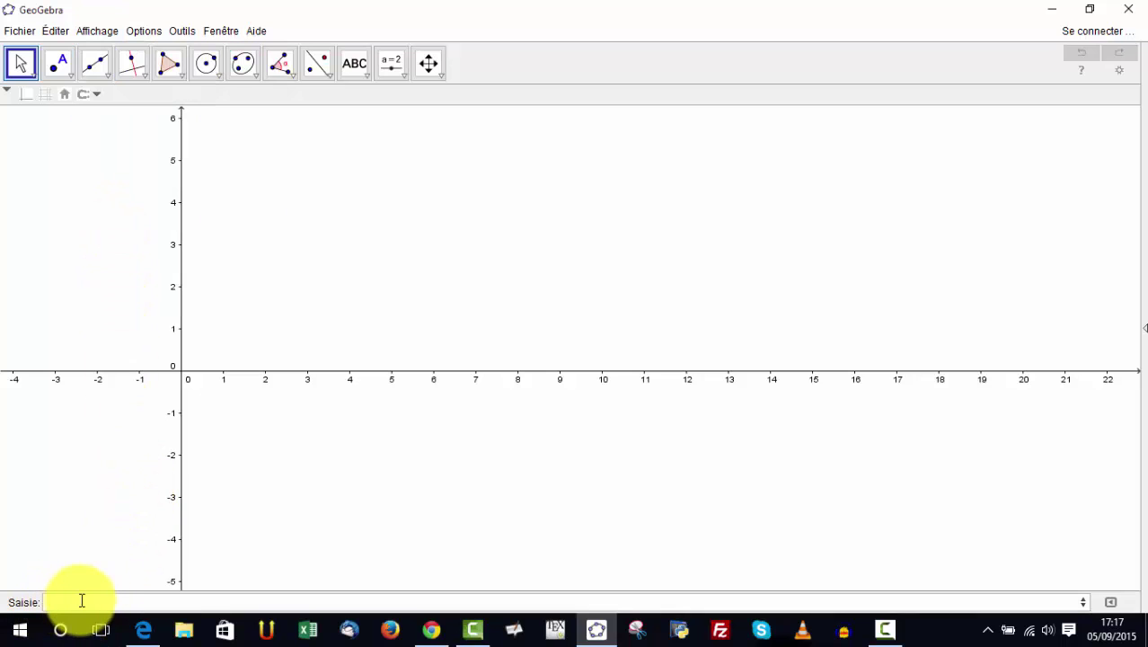
click(93, 33)
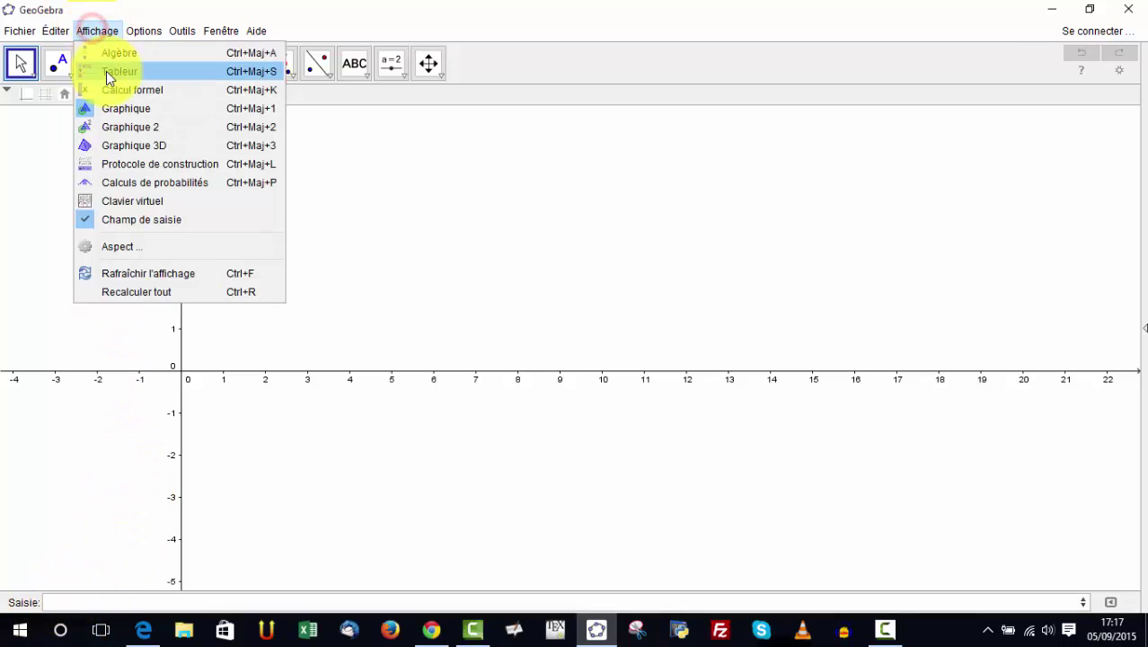
click(114, 53)
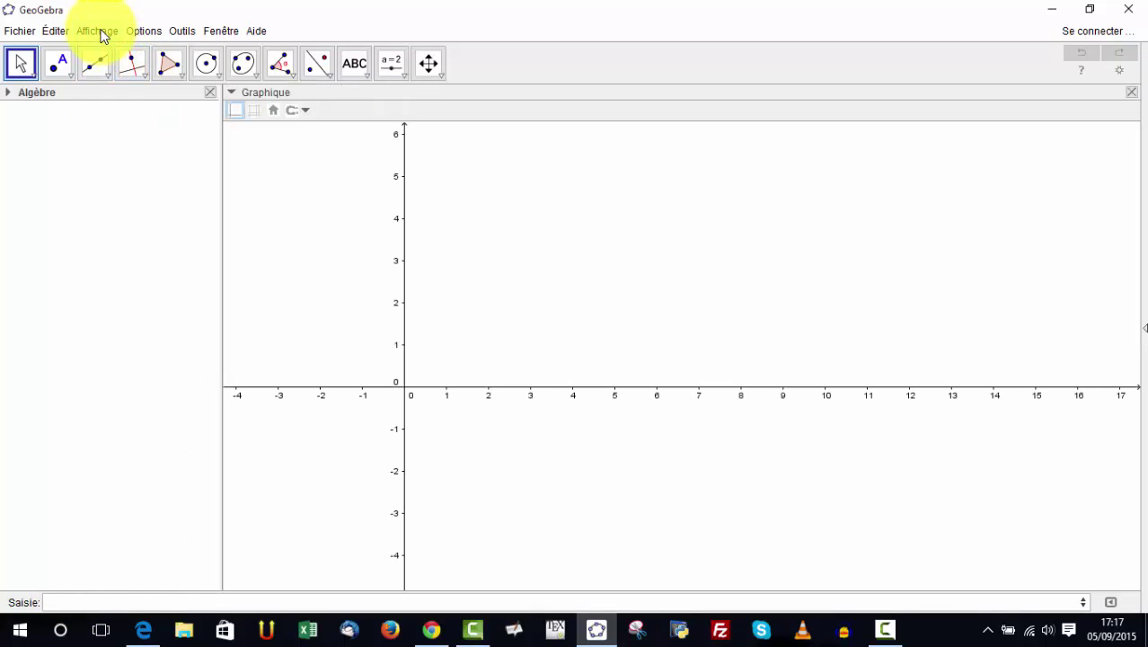
click(97, 31)
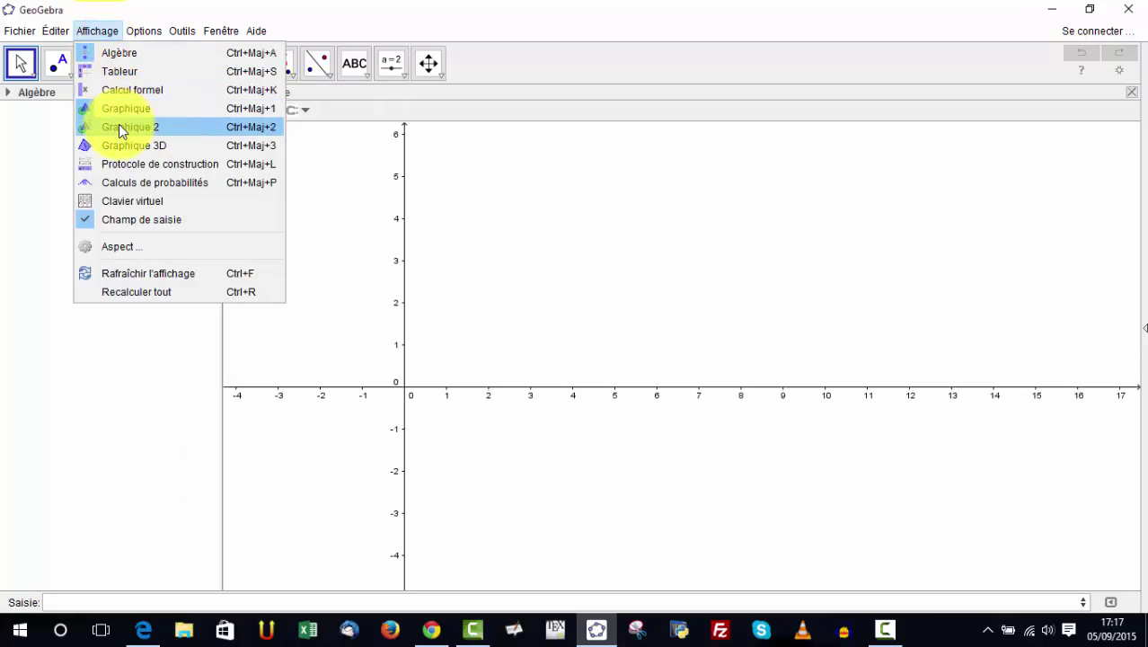
click(137, 73)
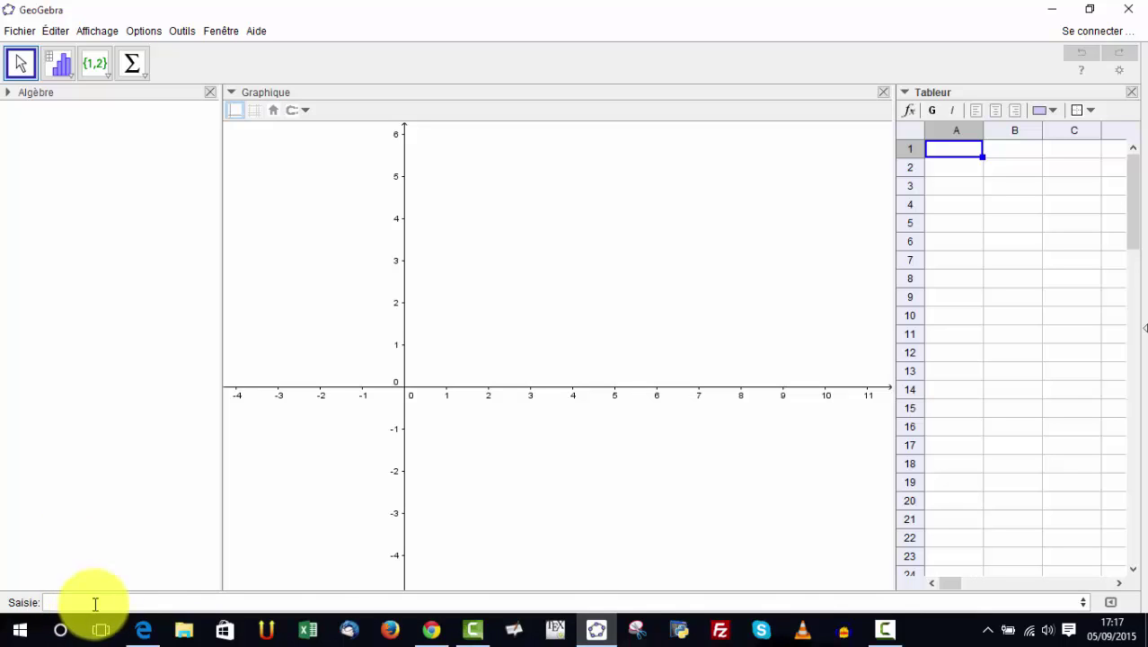
Step: Enter the column headings I, L and A in spreadsheet cells A1, B1 and C1
click(957, 150)
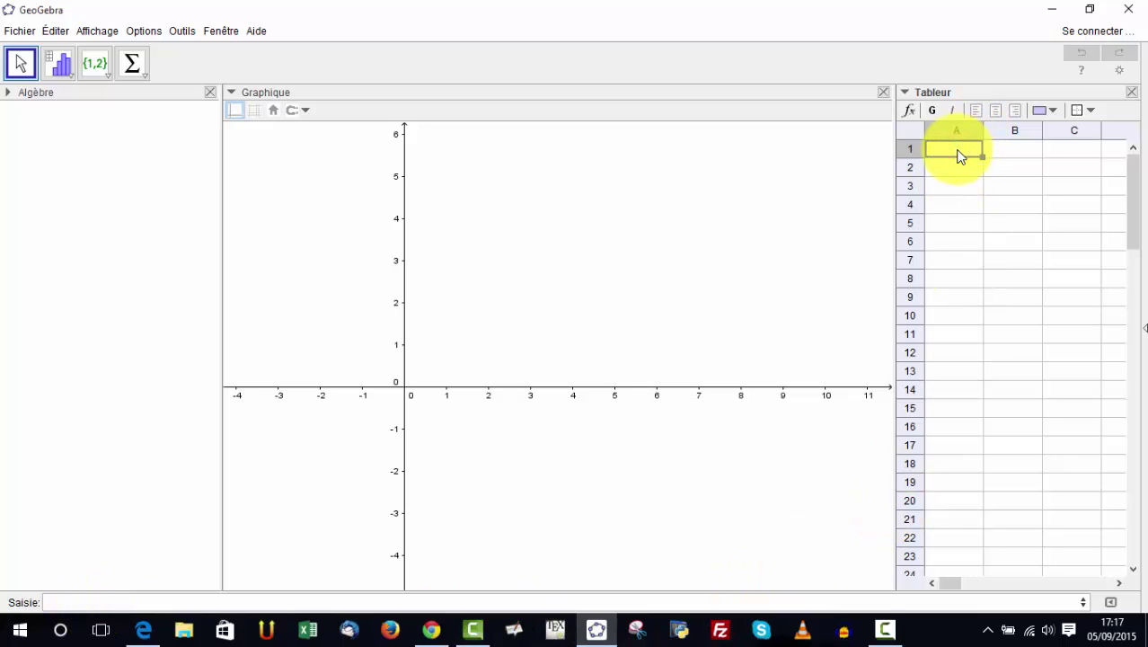
double_click(958, 155)
text(I)
click(1002, 149)
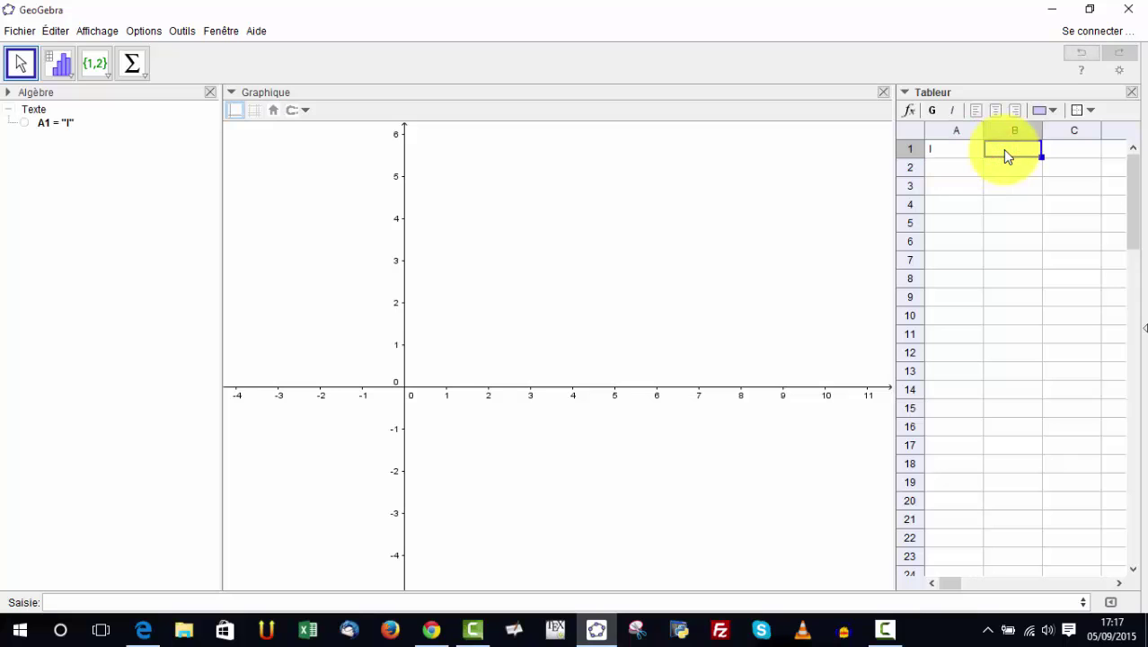
click(1085, 153)
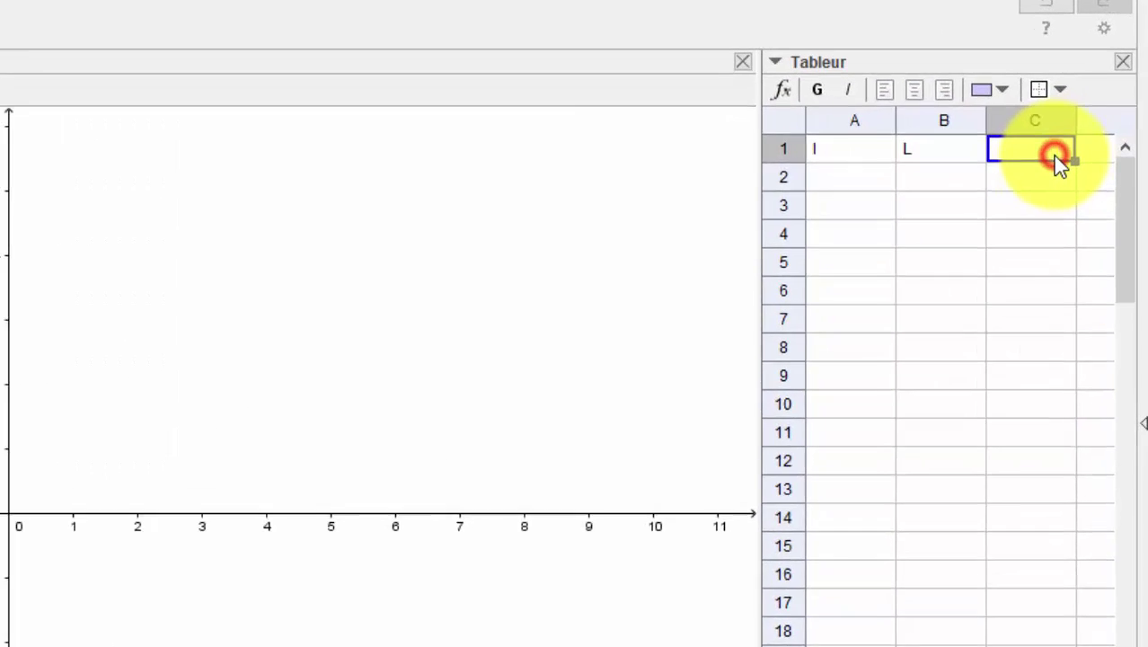
text(A)
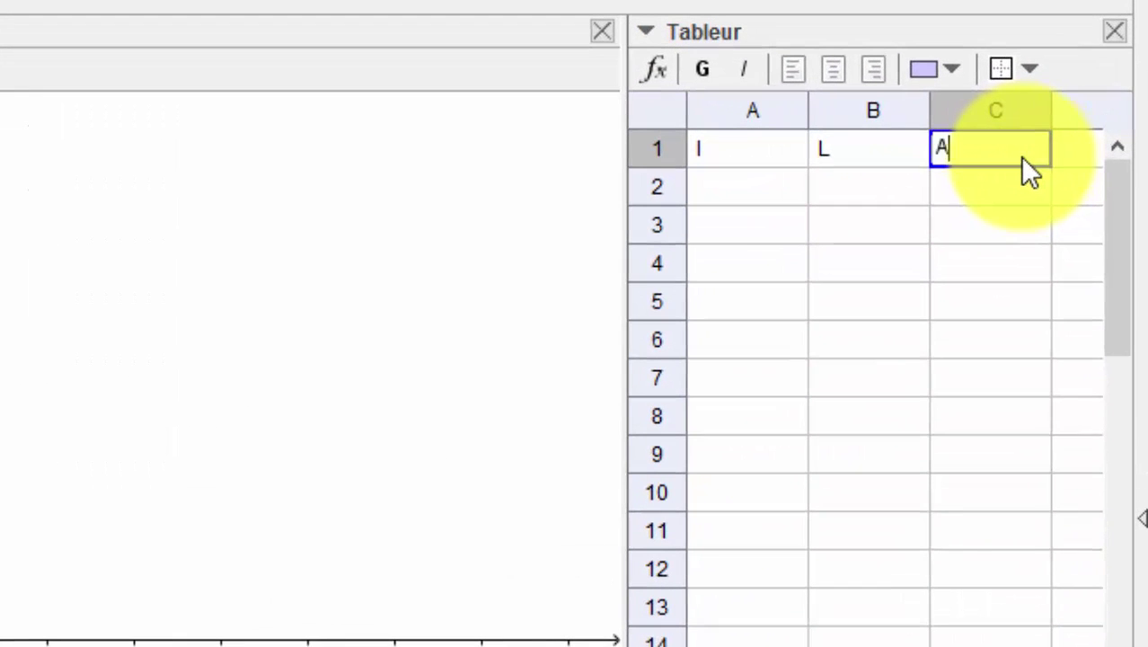
Step: Enter 5 in cell A2 as the first value of the I column
click(744, 184)
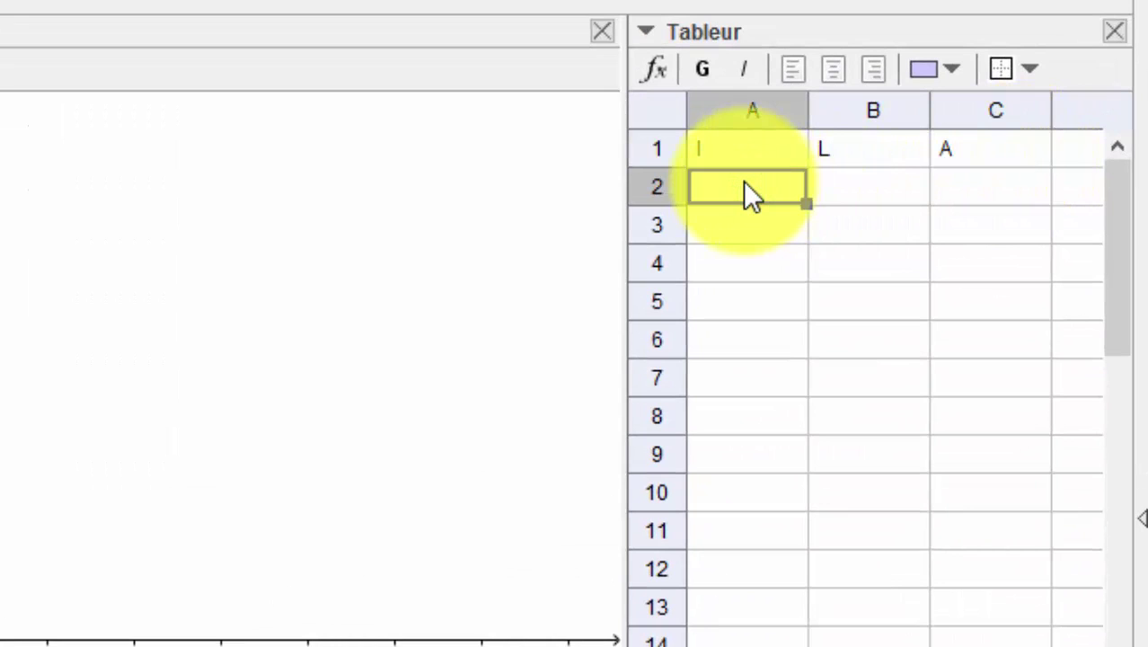
text(5)
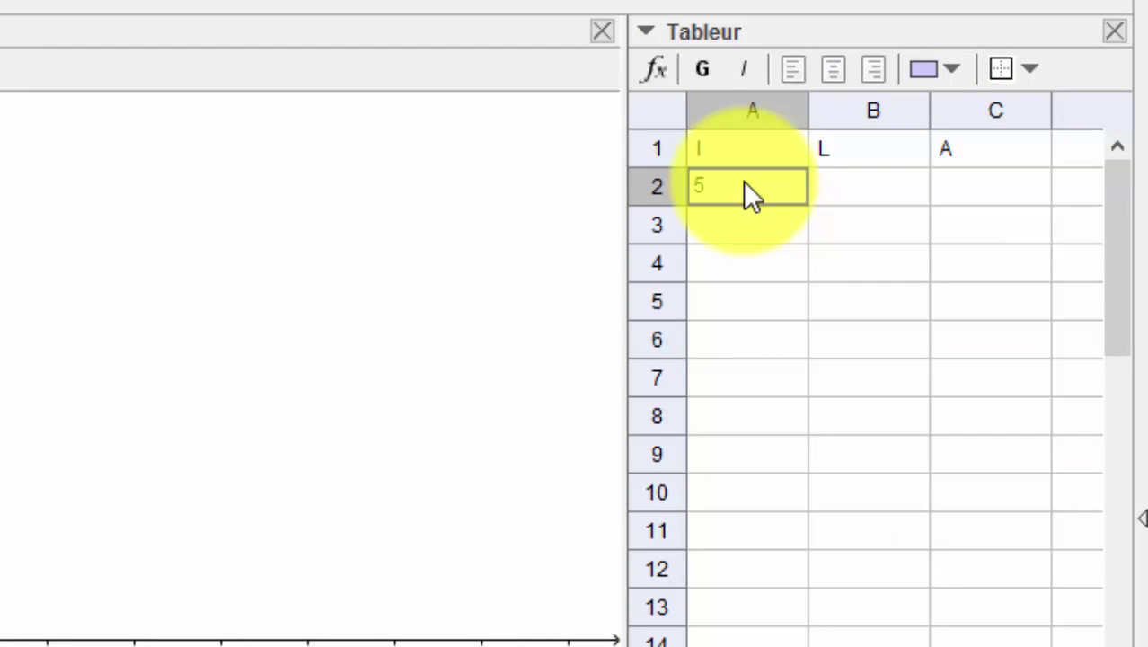
key(Return)
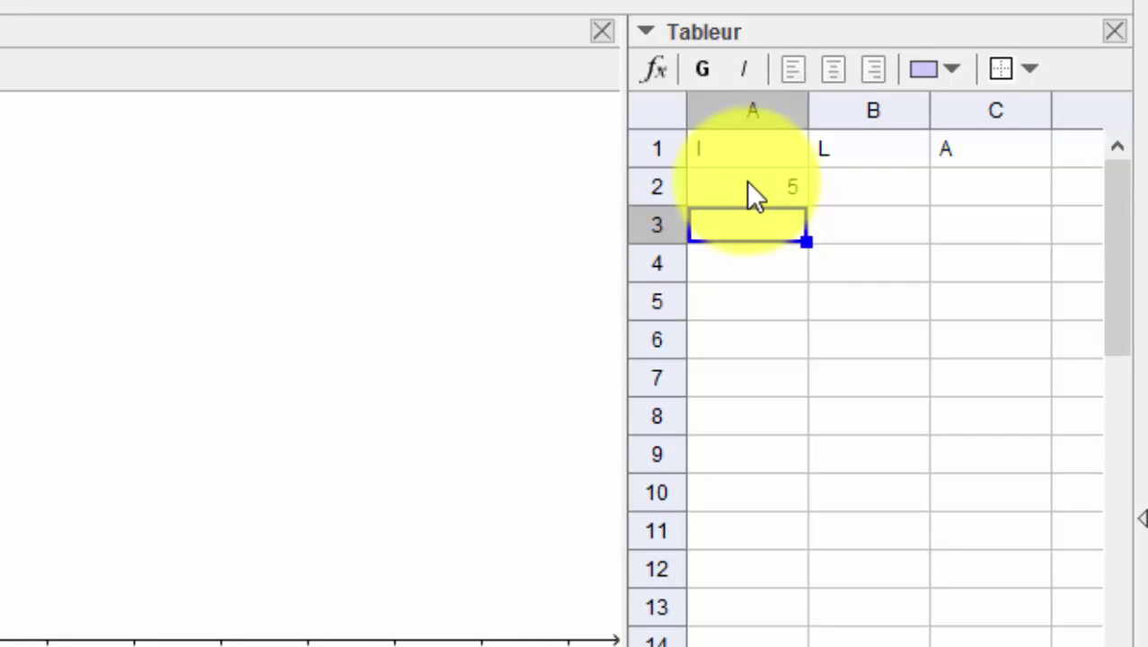
Step: Enter the formula =A2+0.5 in cell A3 and fill it down column A
click(754, 220)
click(750, 224)
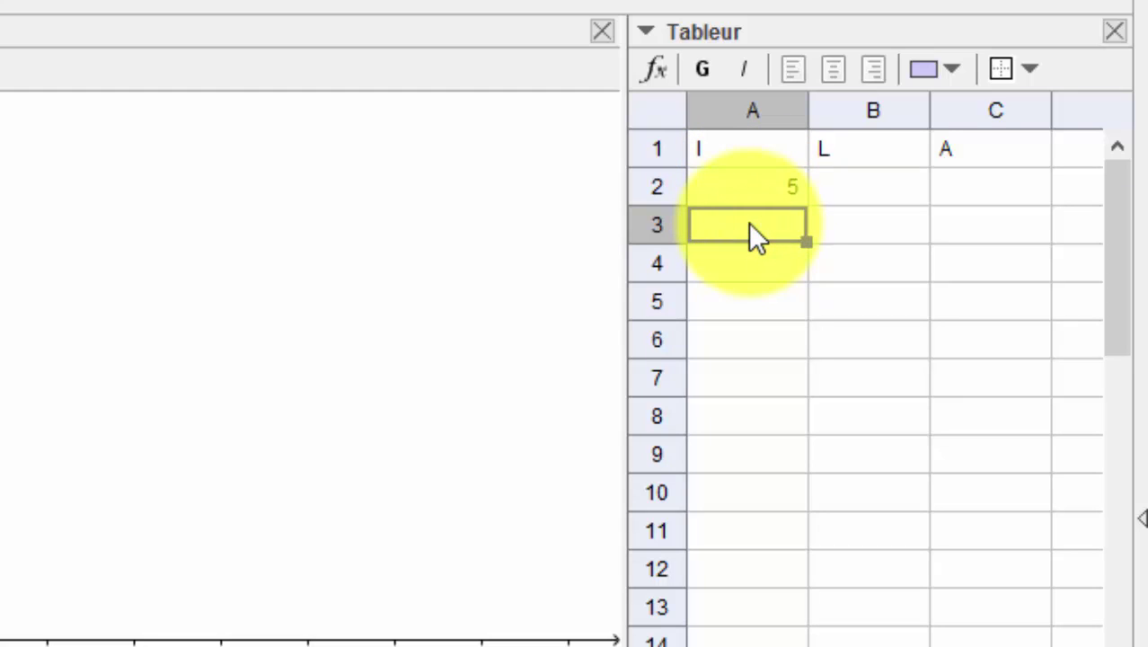
text(=)
click(766, 184)
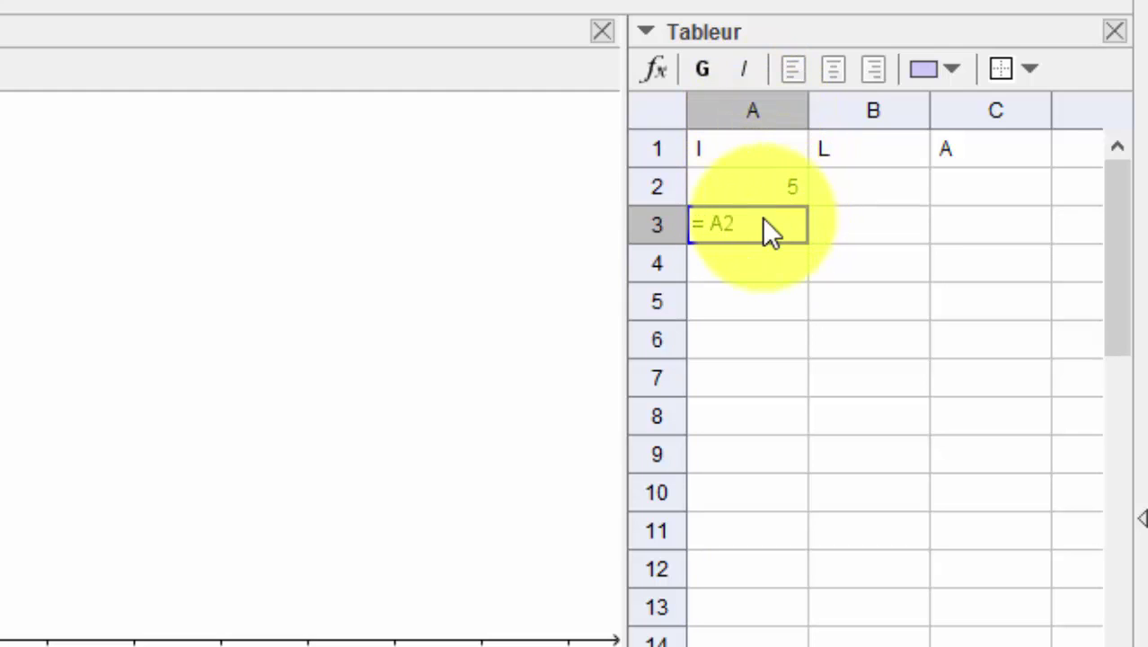
text(+0.5)
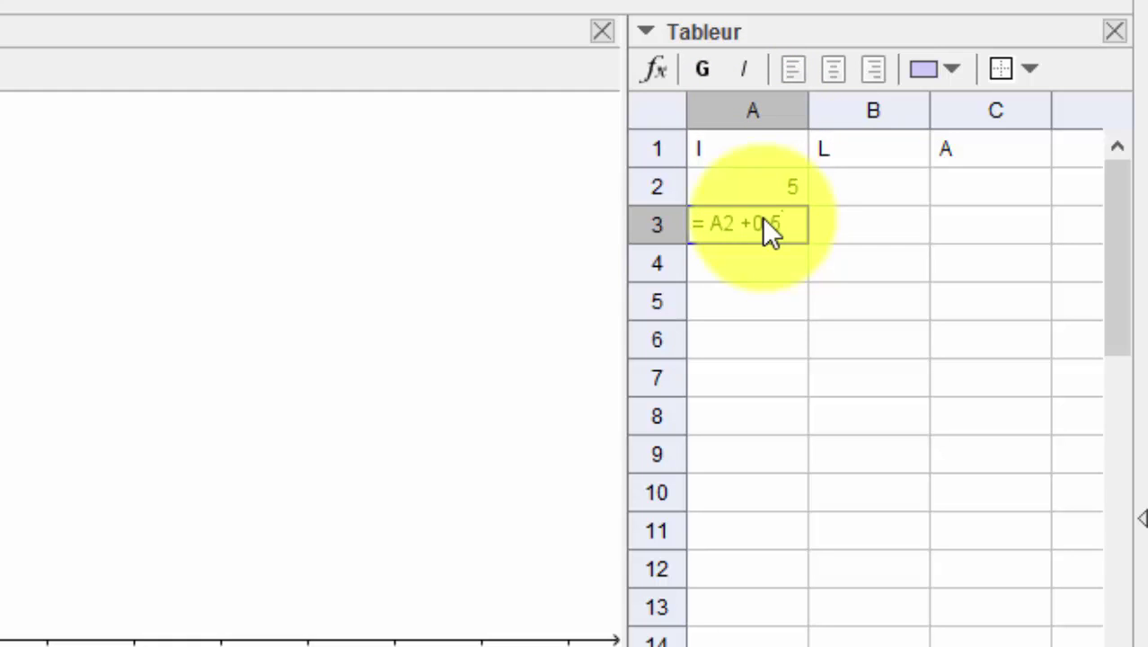
key(Return)
click(761, 218)
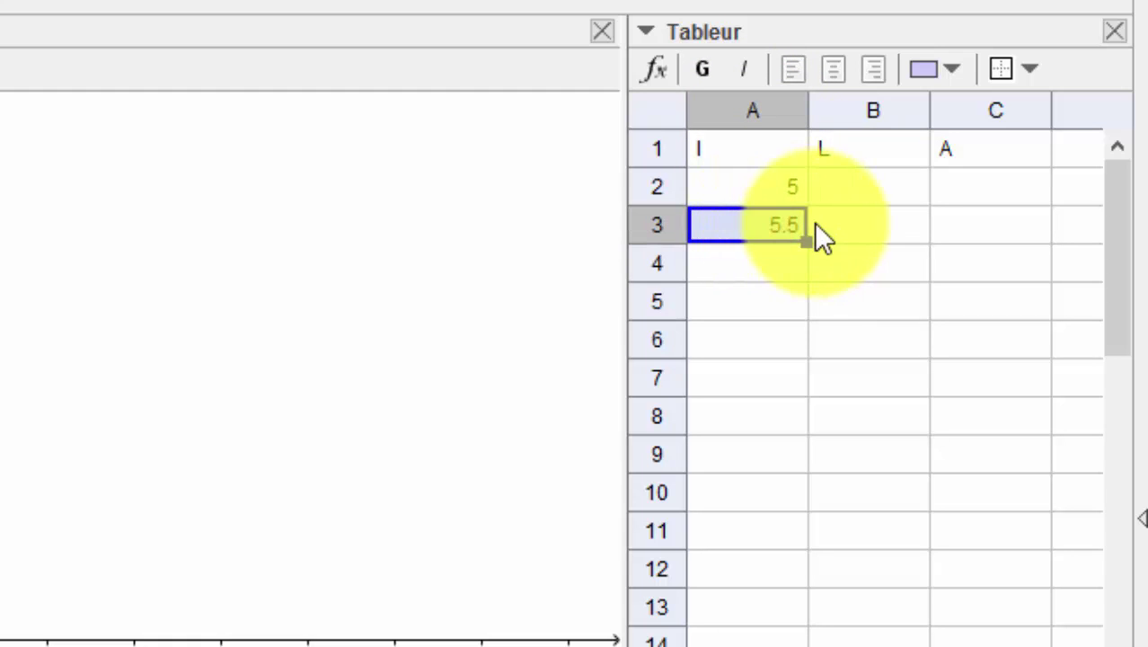
drag(805, 241, 773, 636)
Step: Display the spreadsheet's formula bar with cell A4 selected
click(762, 265)
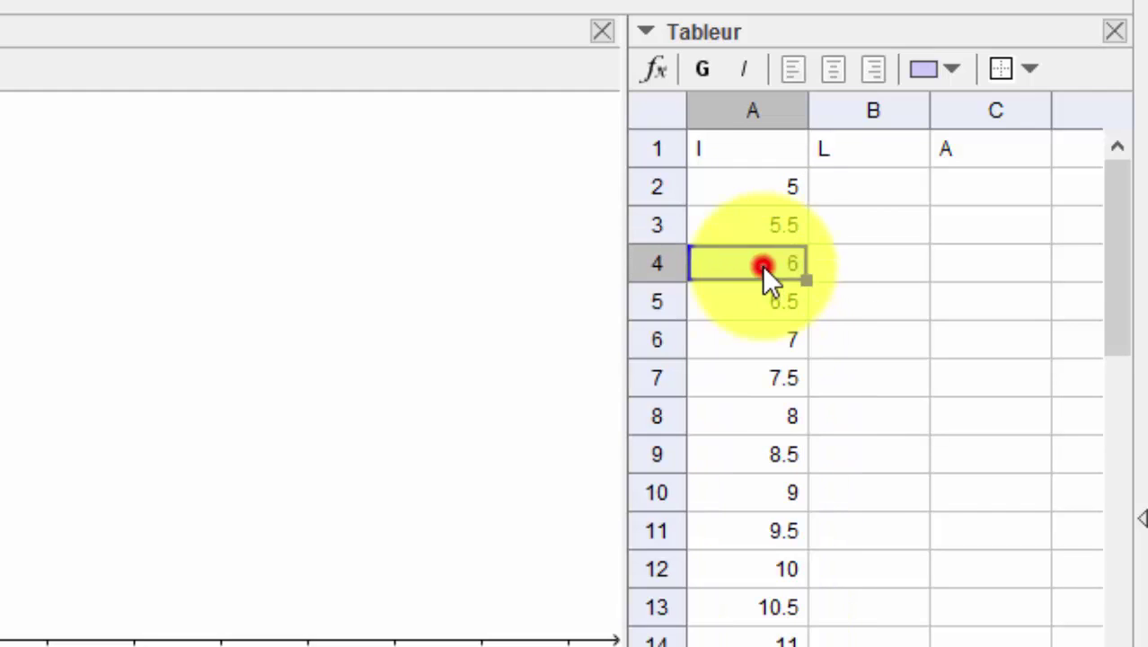
click(651, 69)
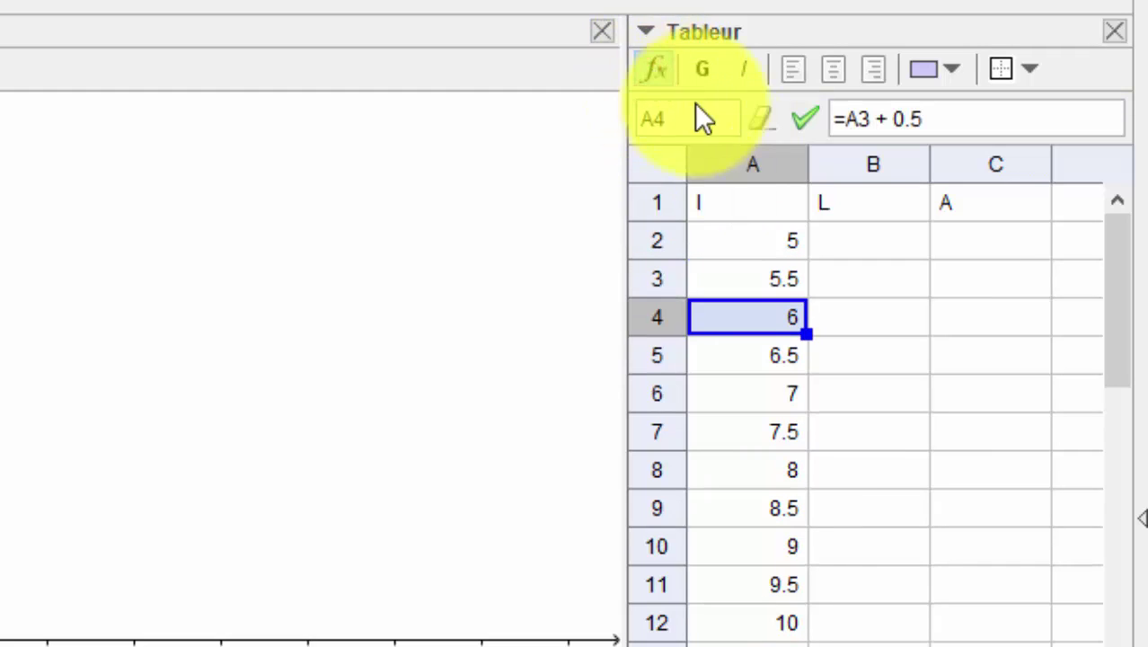
Step: Examine the contents of cells A2 to A6 to see how the formula reference changes from row to row
click(746, 238)
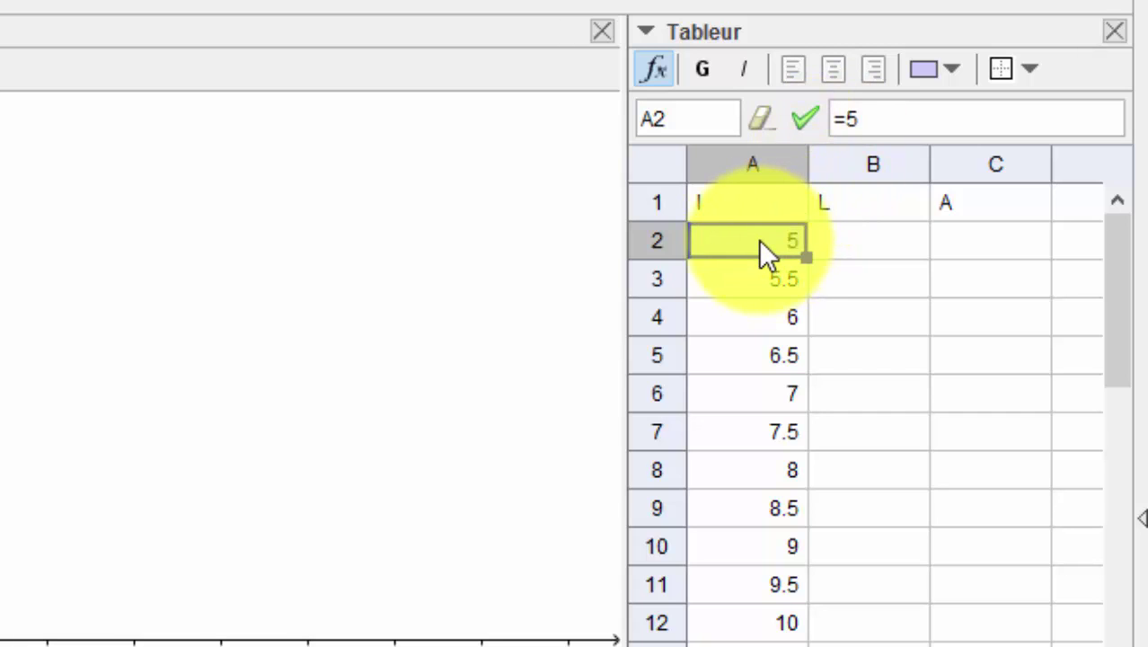
click(754, 277)
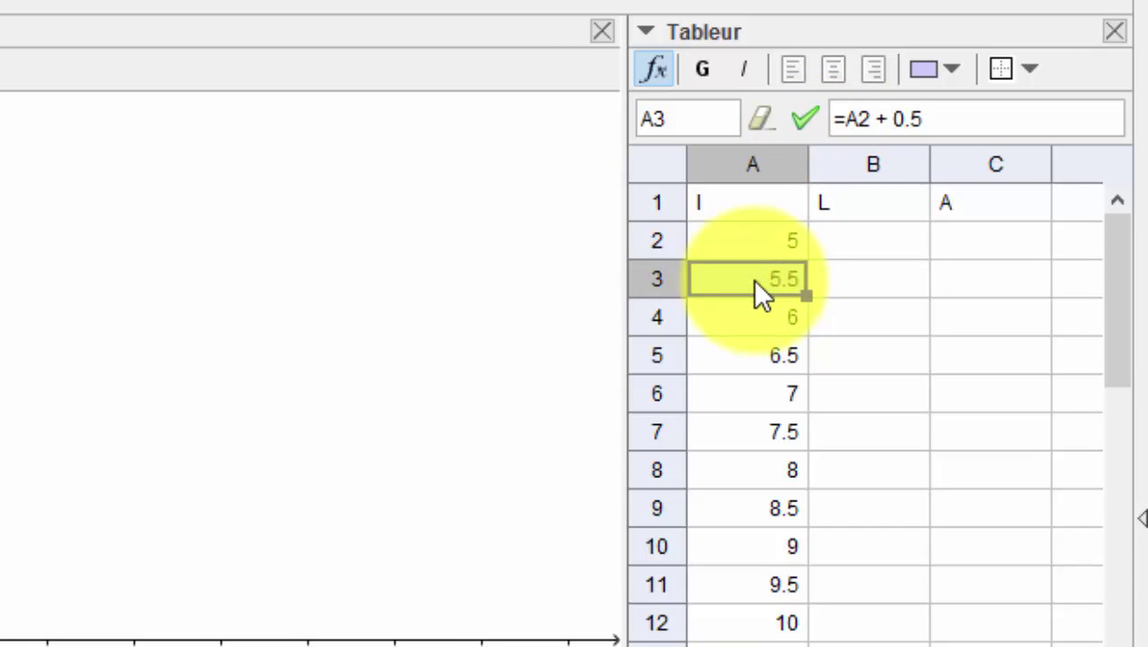
click(775, 271)
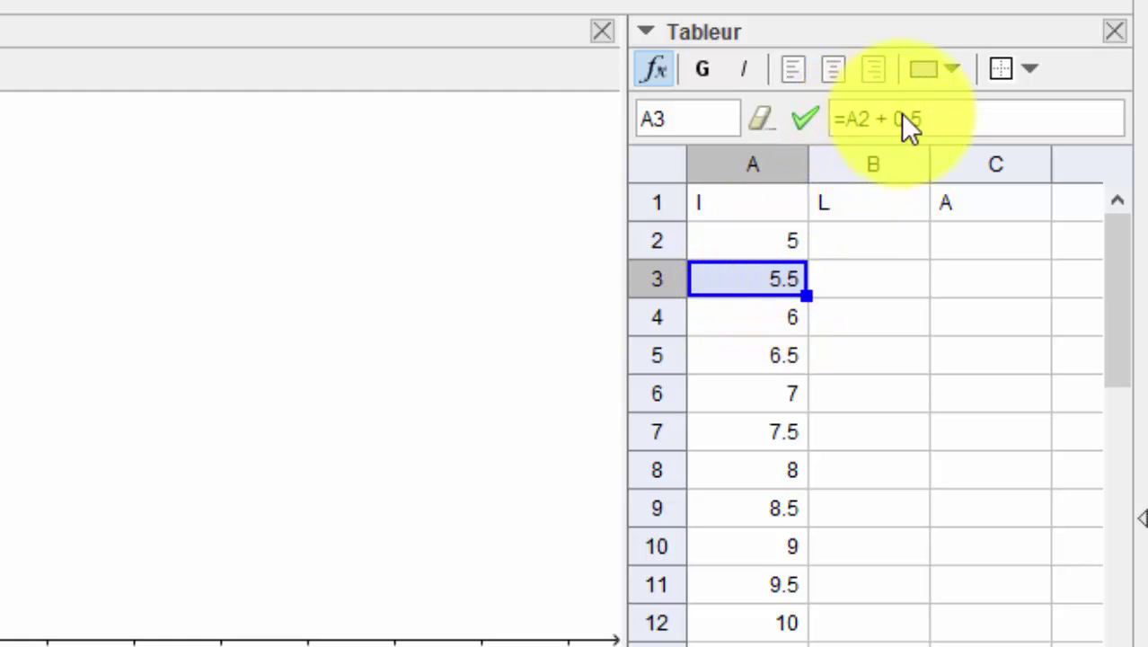
click(760, 316)
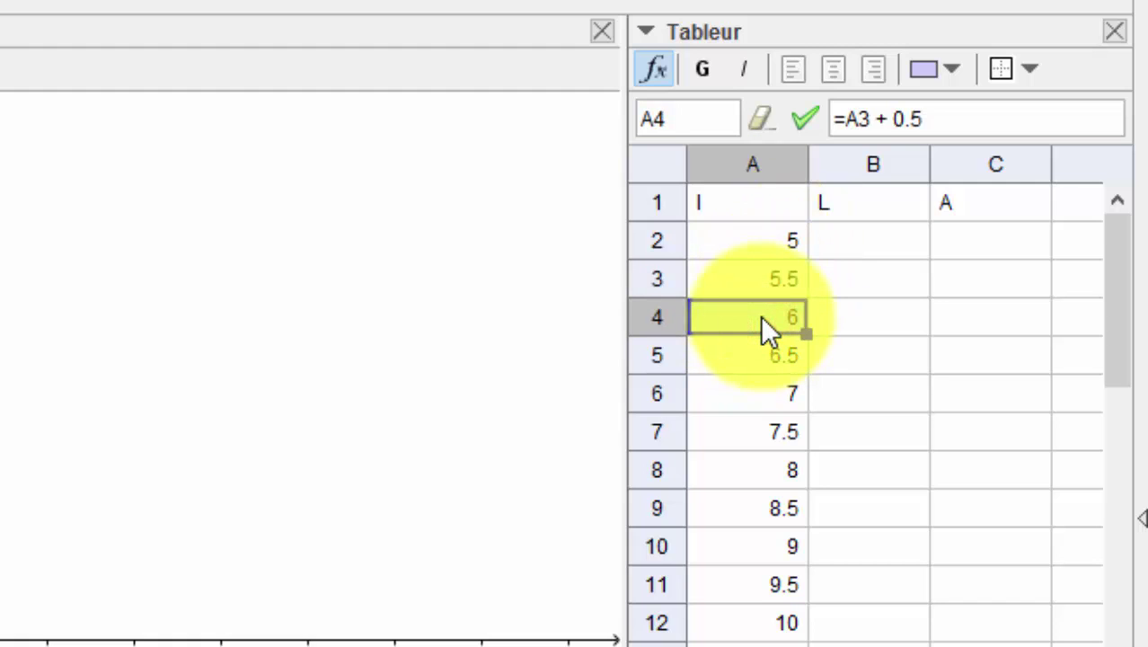
mouse_move(791, 278)
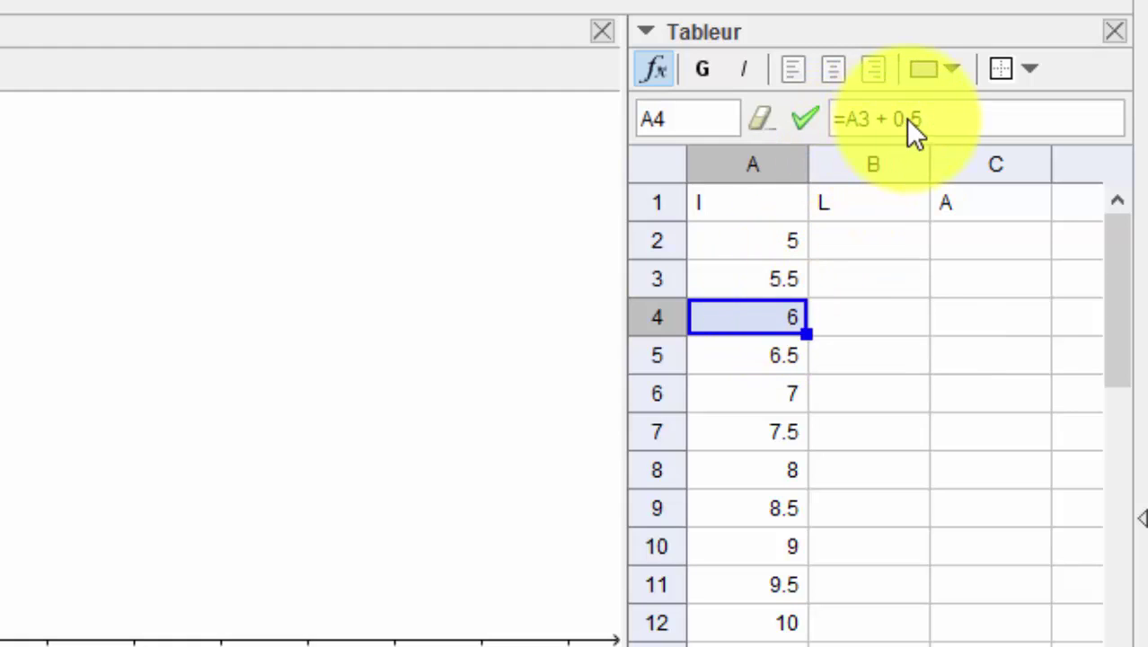
click(765, 356)
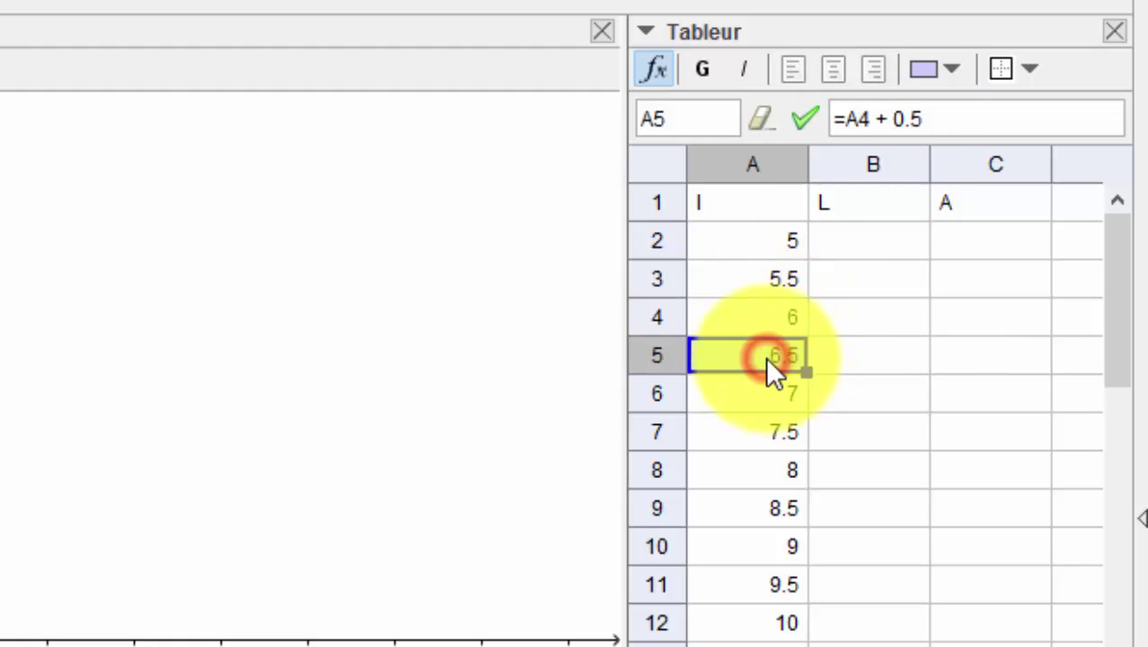
click(762, 393)
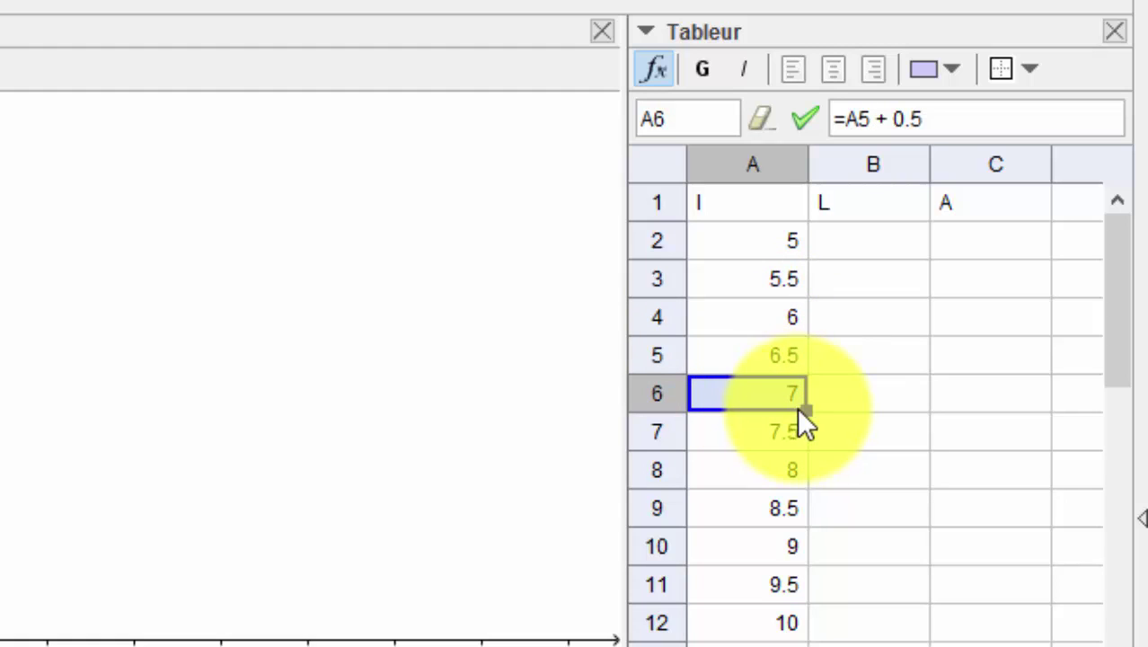
drag(807, 409, 808, 410)
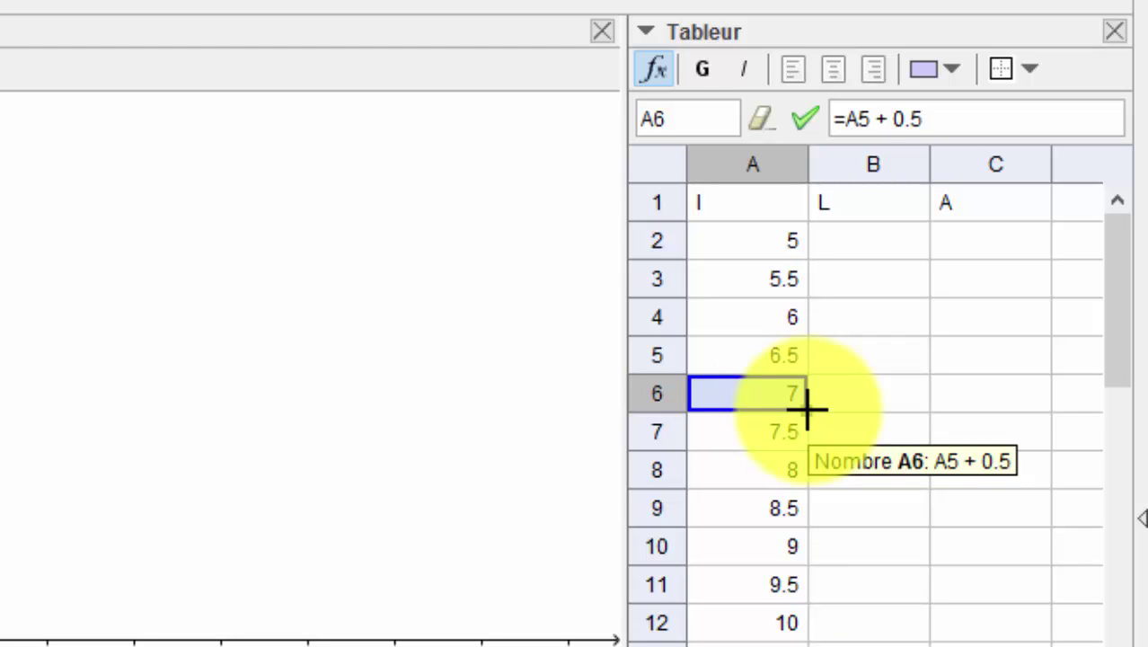
Step: Enter the formula =-3/2*A2+26 in cell B2 under the L heading
click(858, 247)
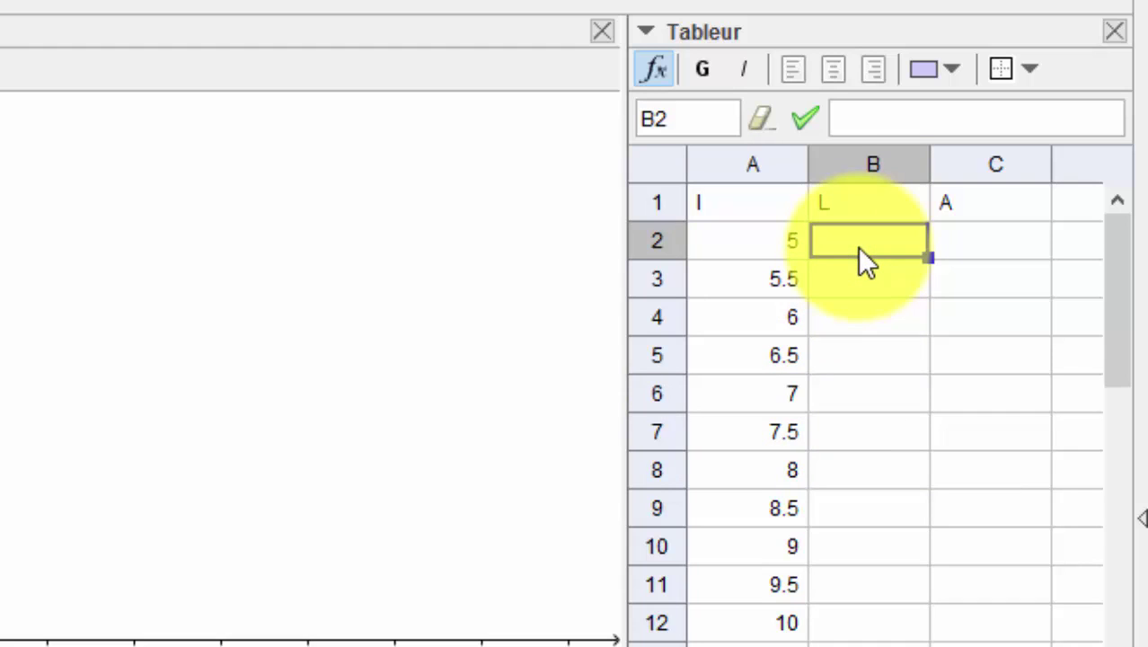
text(=)
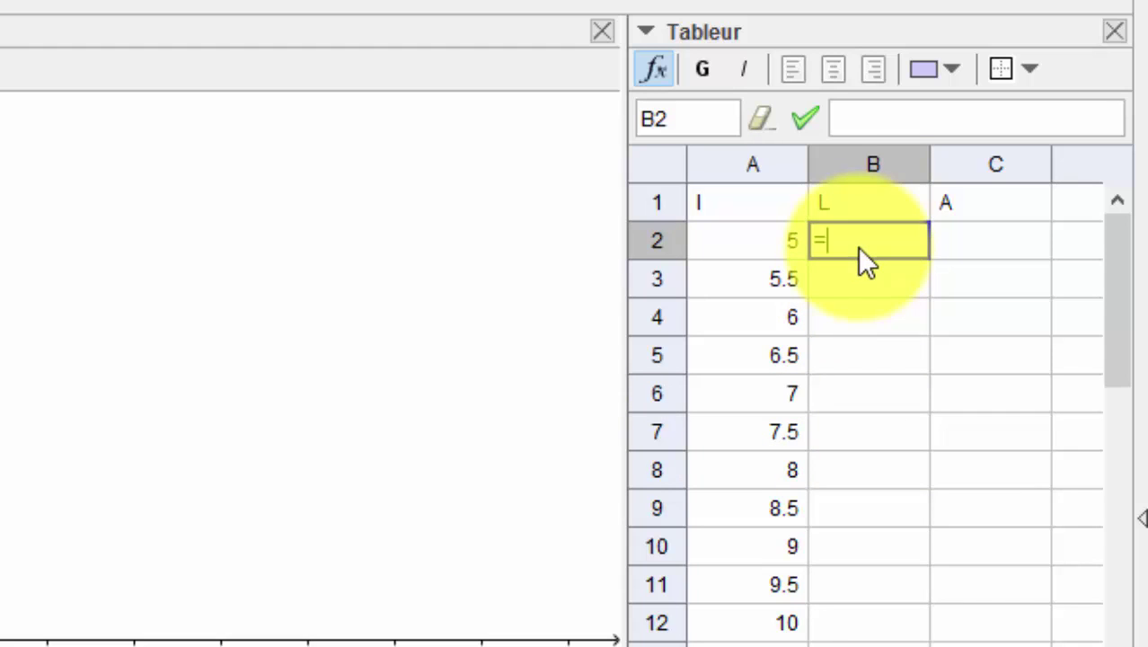
text(-3/2)
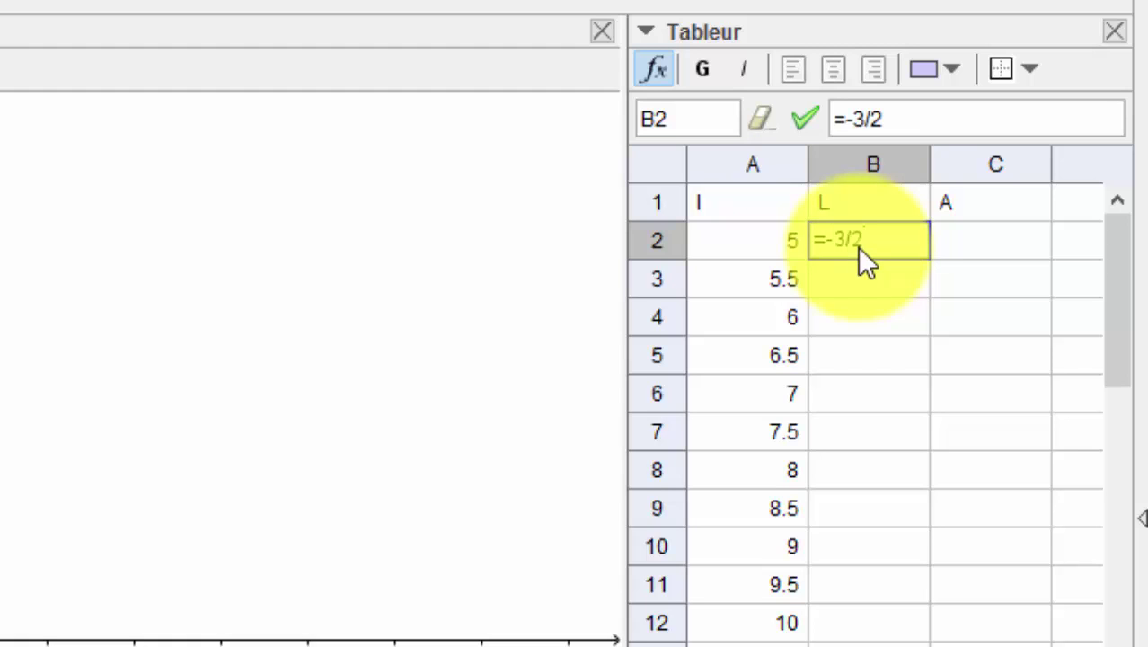
click(765, 233)
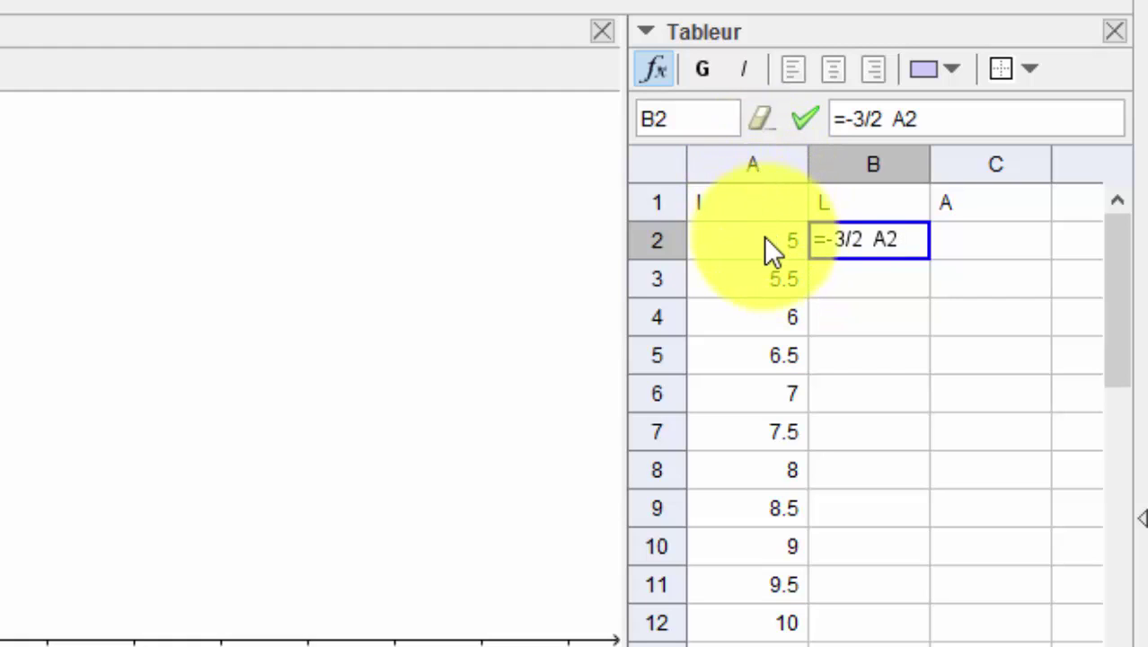
click(868, 239)
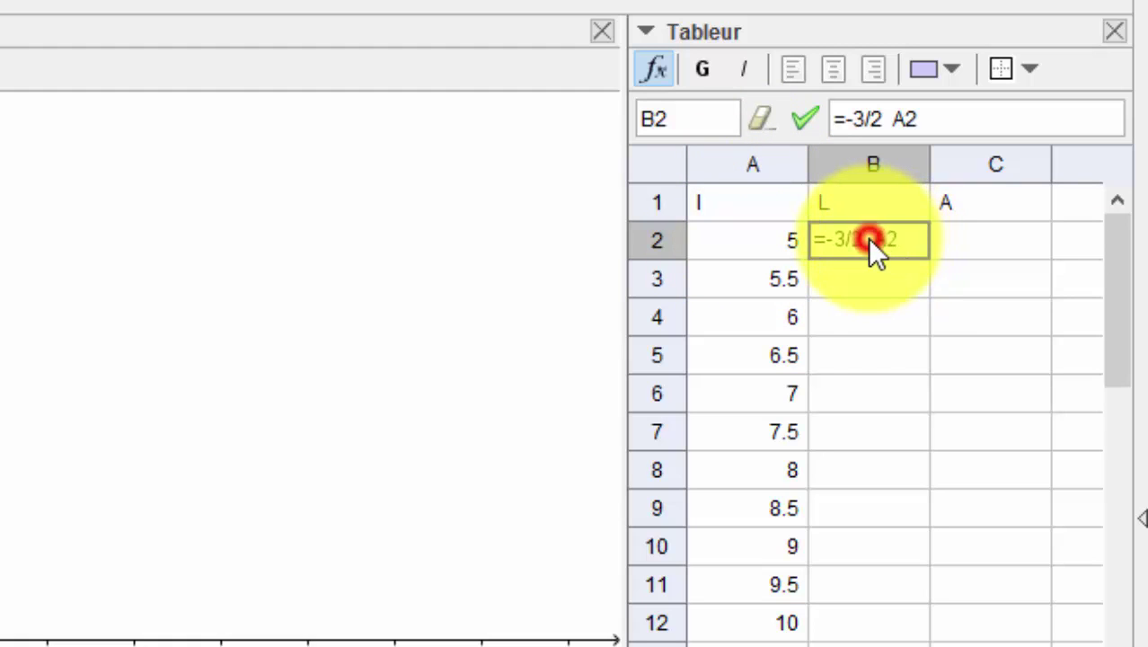
text(*)
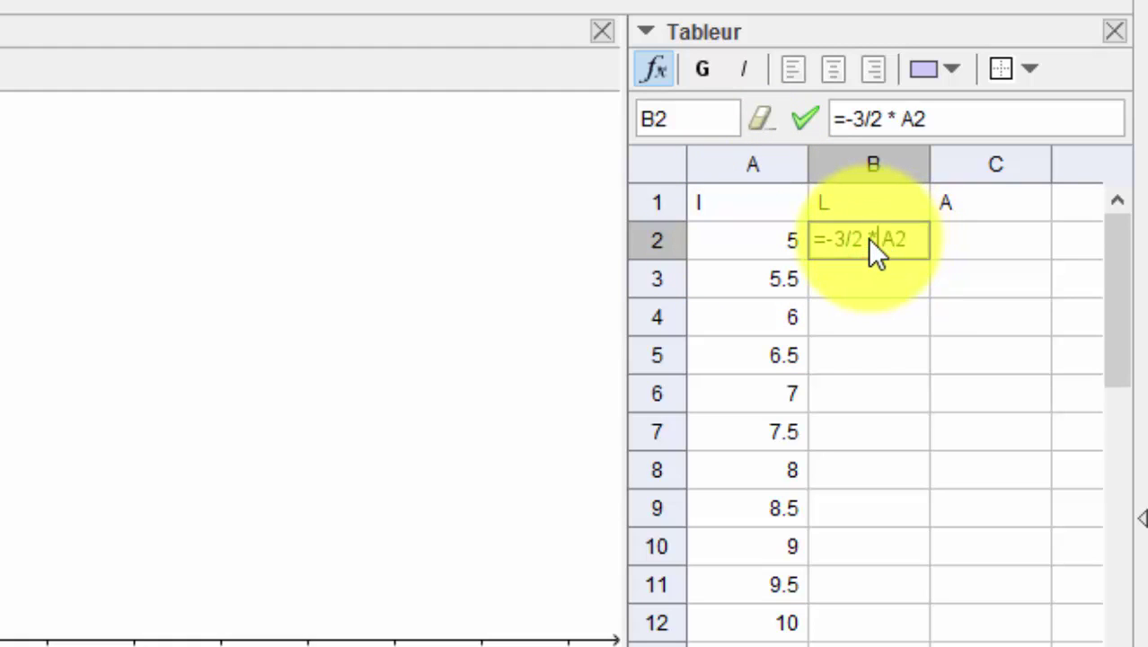
click(912, 231)
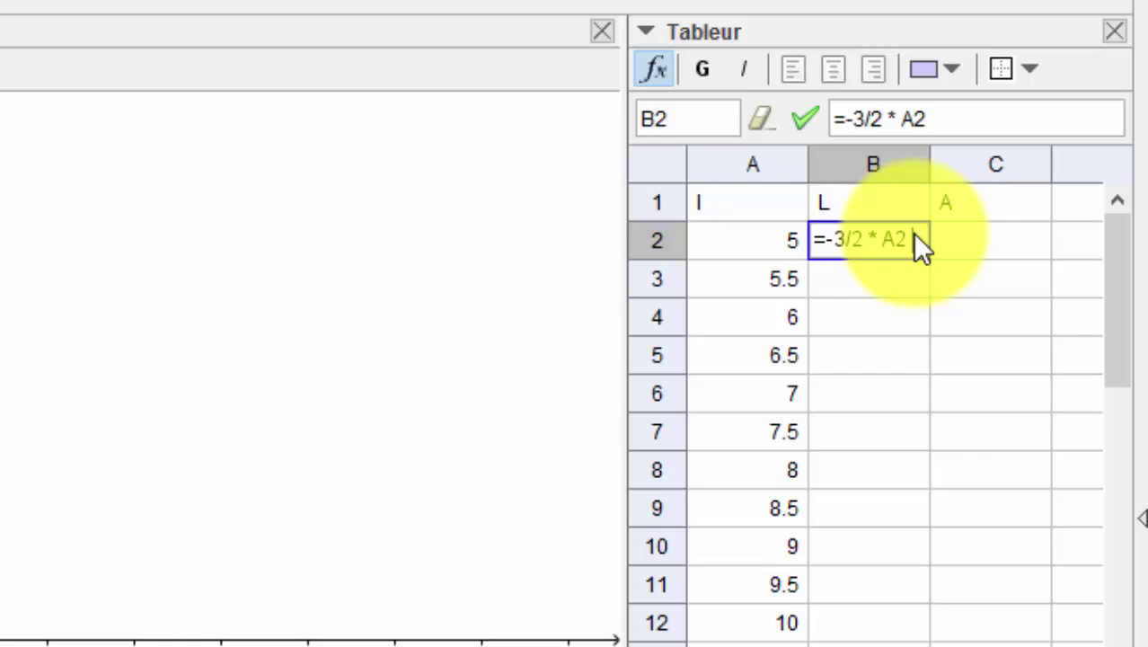
text(+26)
key(Return)
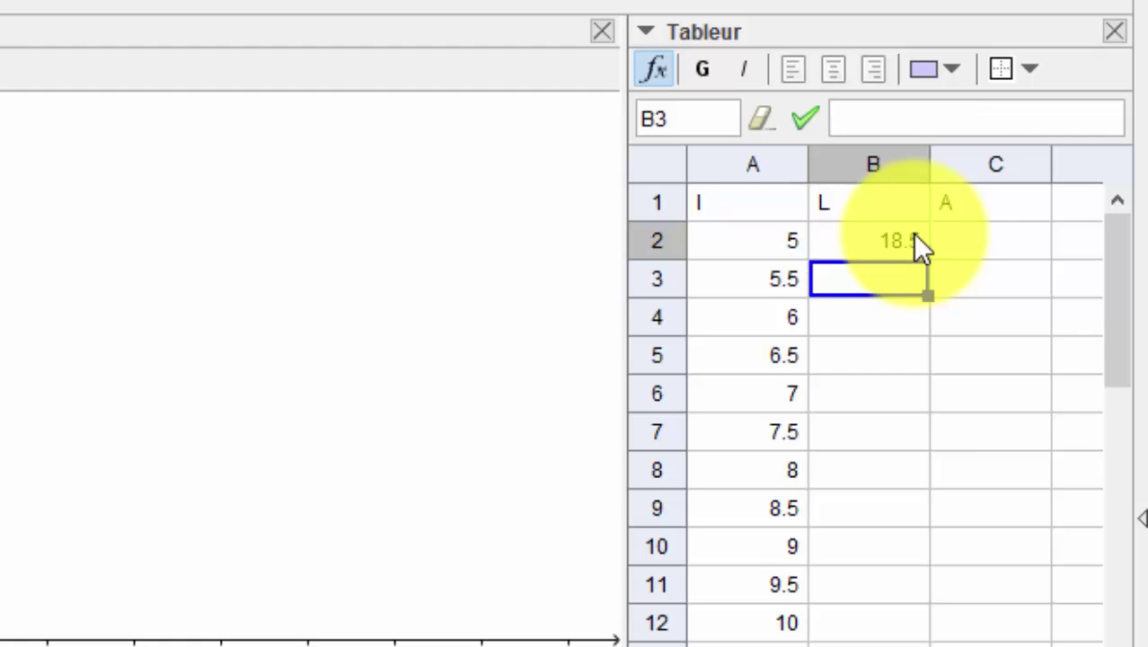
Step: Fill the formula in cell B2 down column B to row 14
click(878, 242)
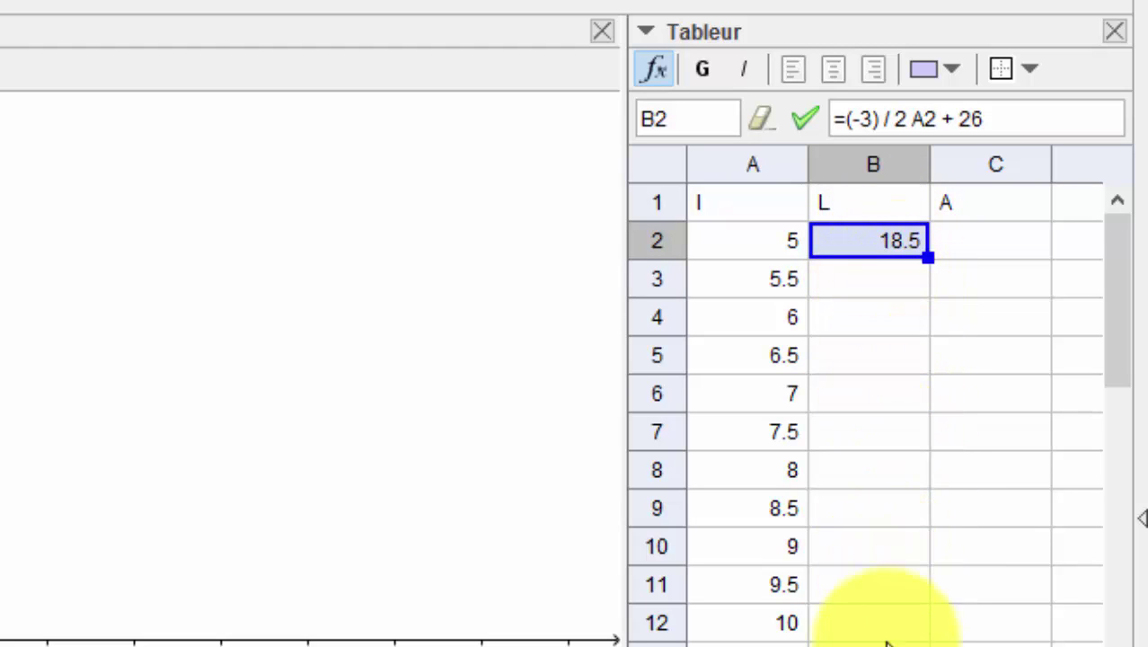
click(928, 257)
drag(928, 257, 925, 646)
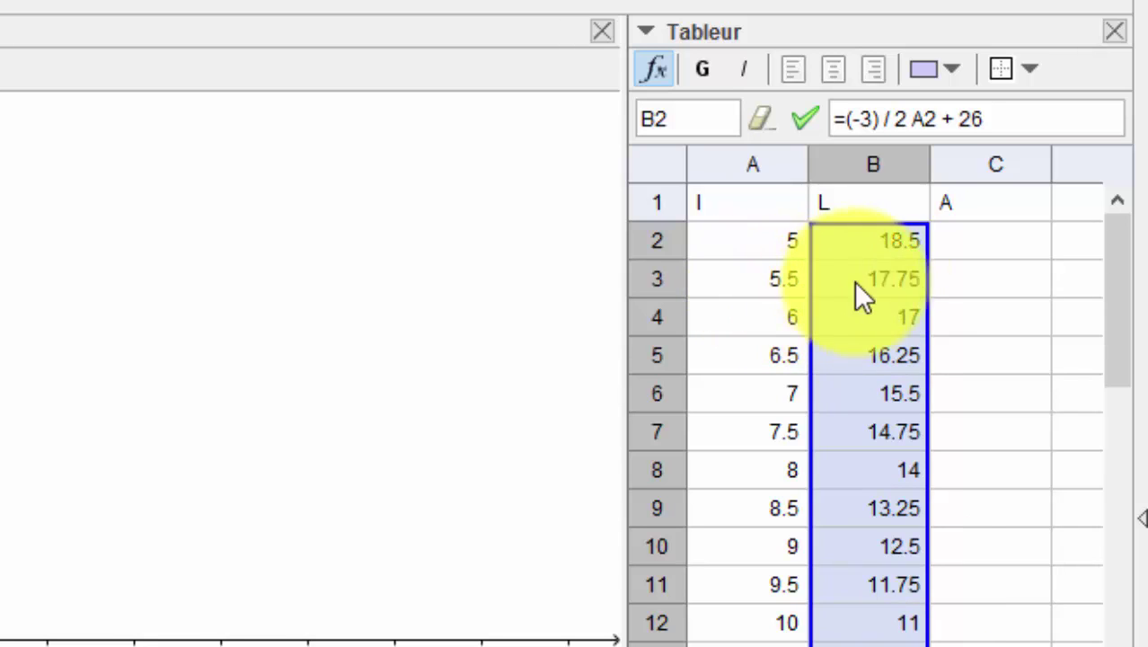
Step: Examine the formulas in cells B3 to B6 to see how their column A reference changes from row to row
click(883, 280)
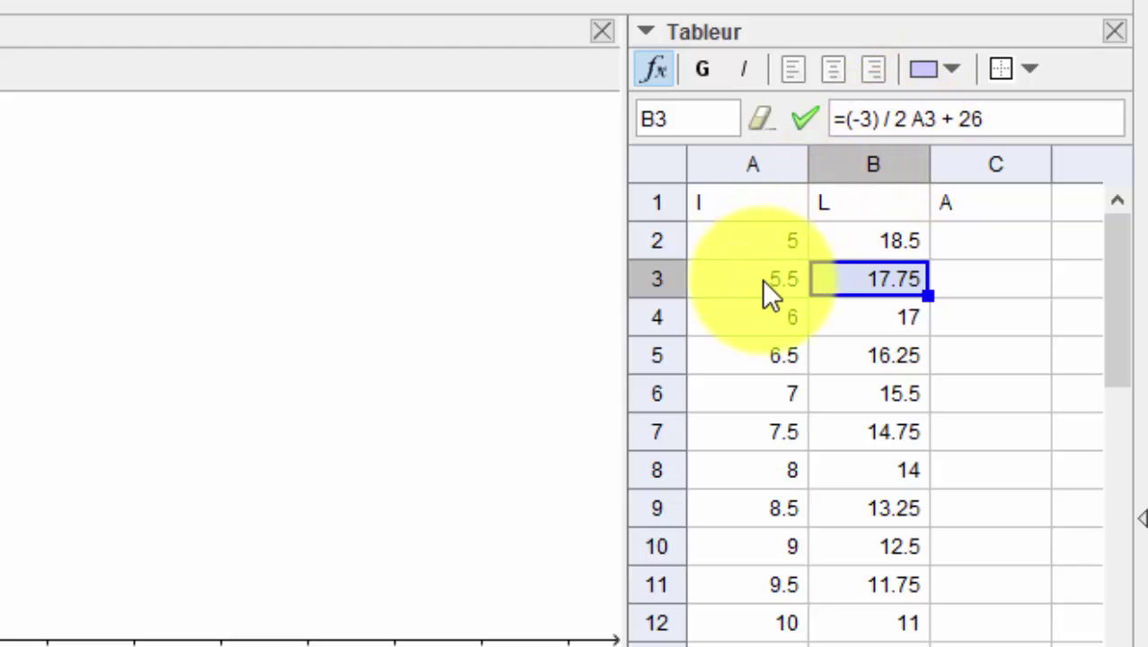
click(880, 315)
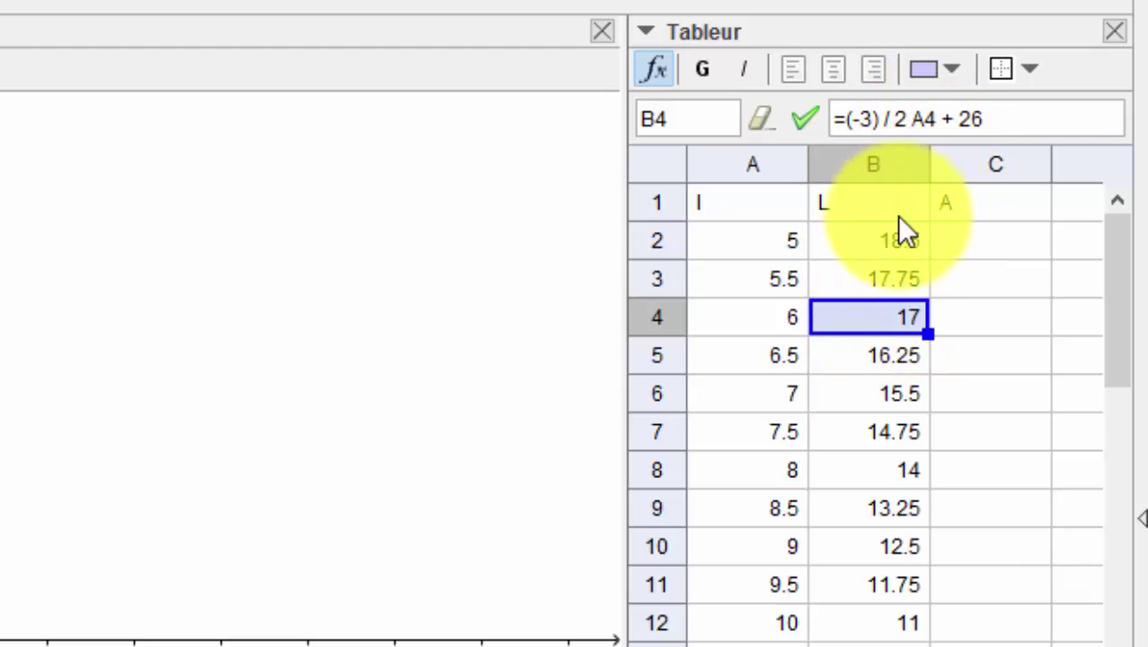
click(859, 348)
click(858, 347)
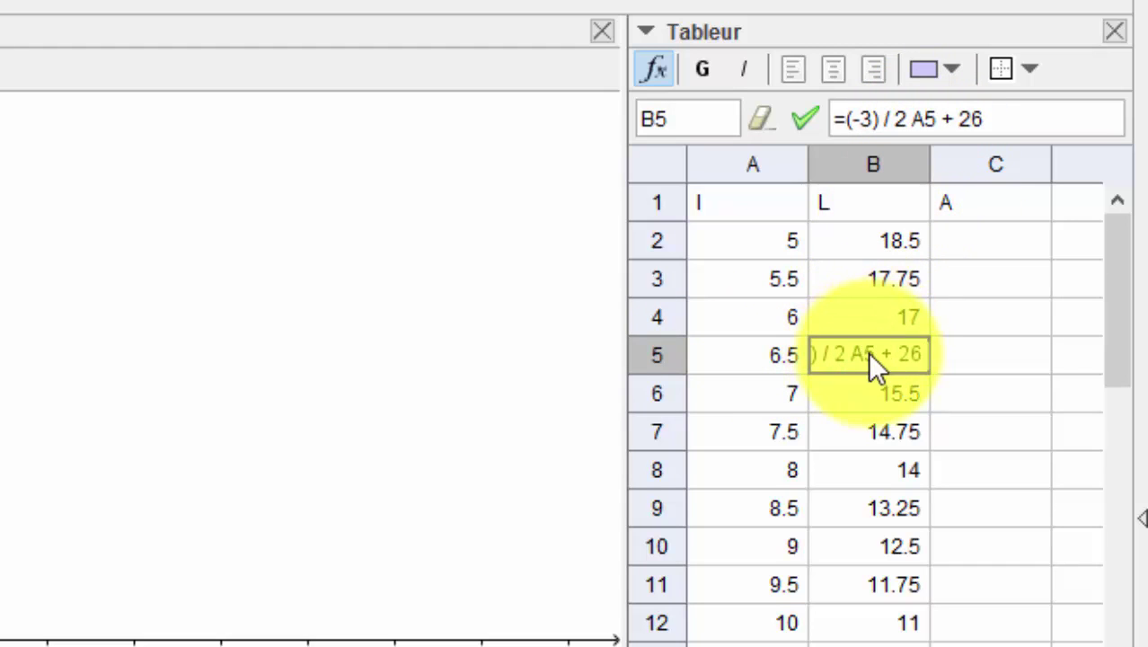
click(869, 351)
click(750, 357)
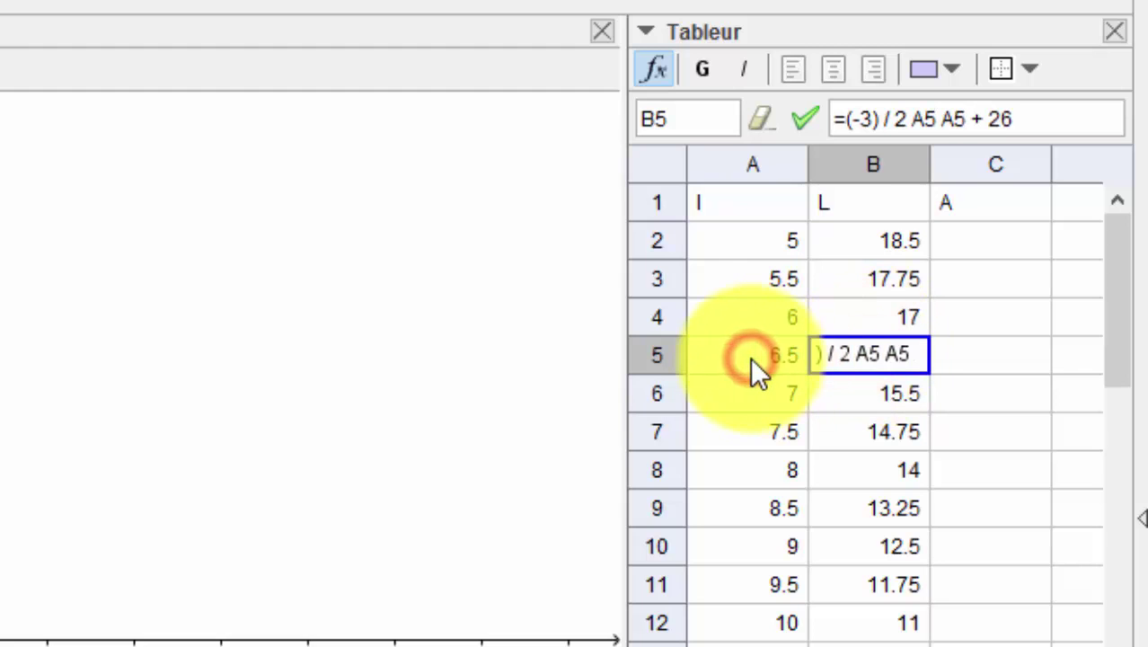
key(BackSpace)
key(BackSpace)
key(BackSpace)
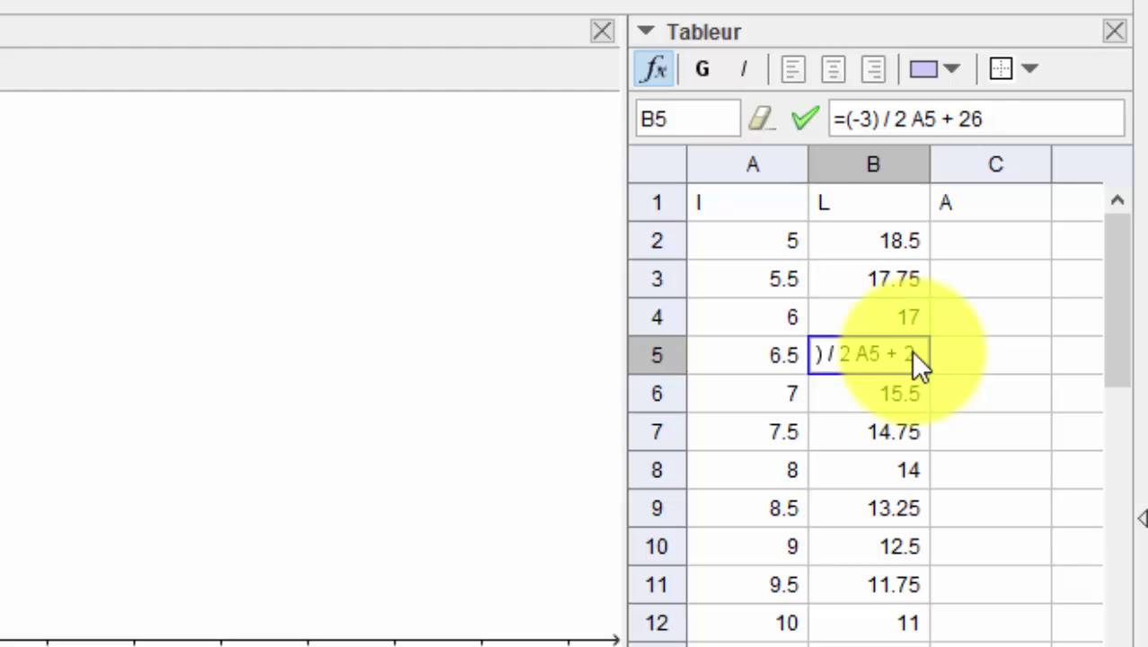
key(Return)
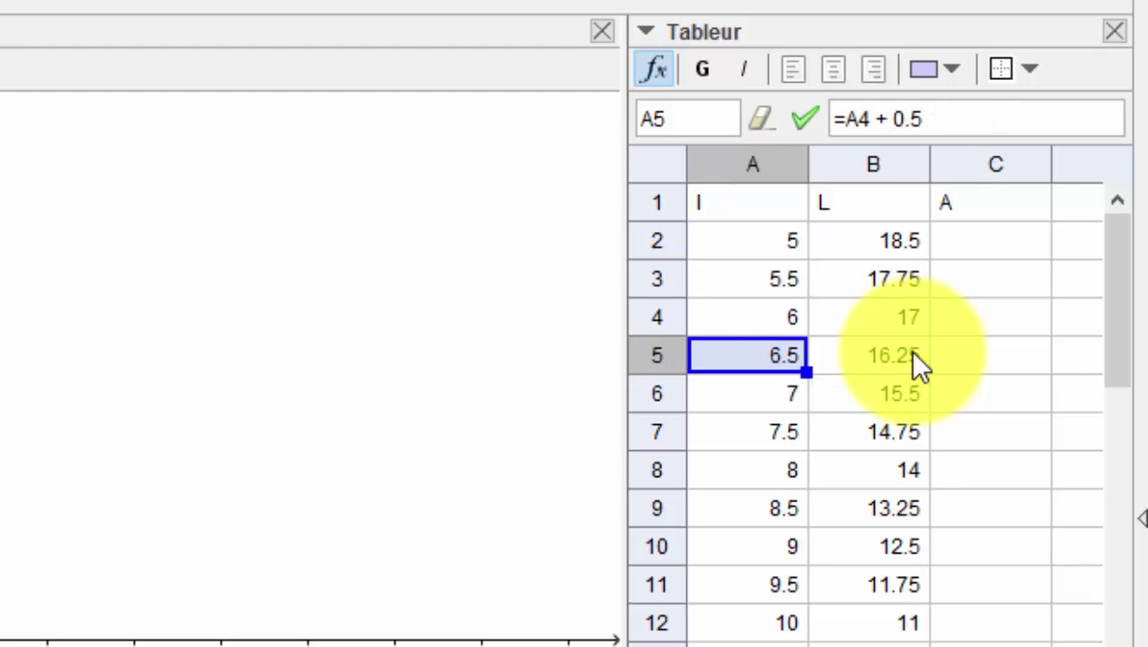
click(868, 395)
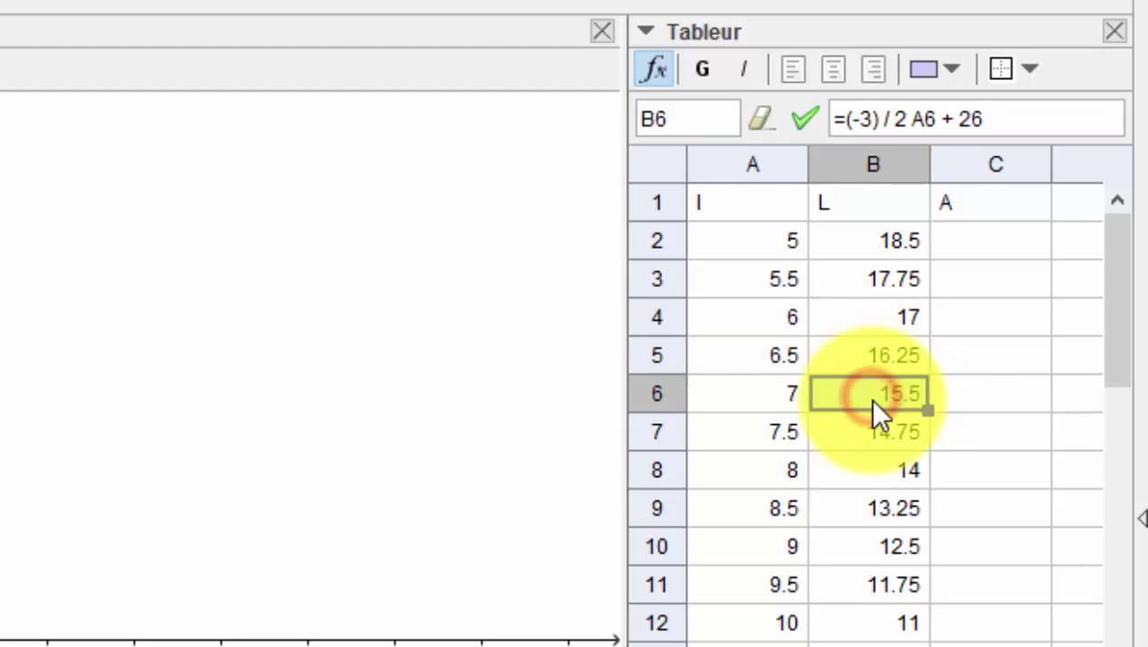
Step: Enter the formula =A2*B2 in cell C2 under the A heading
click(998, 231)
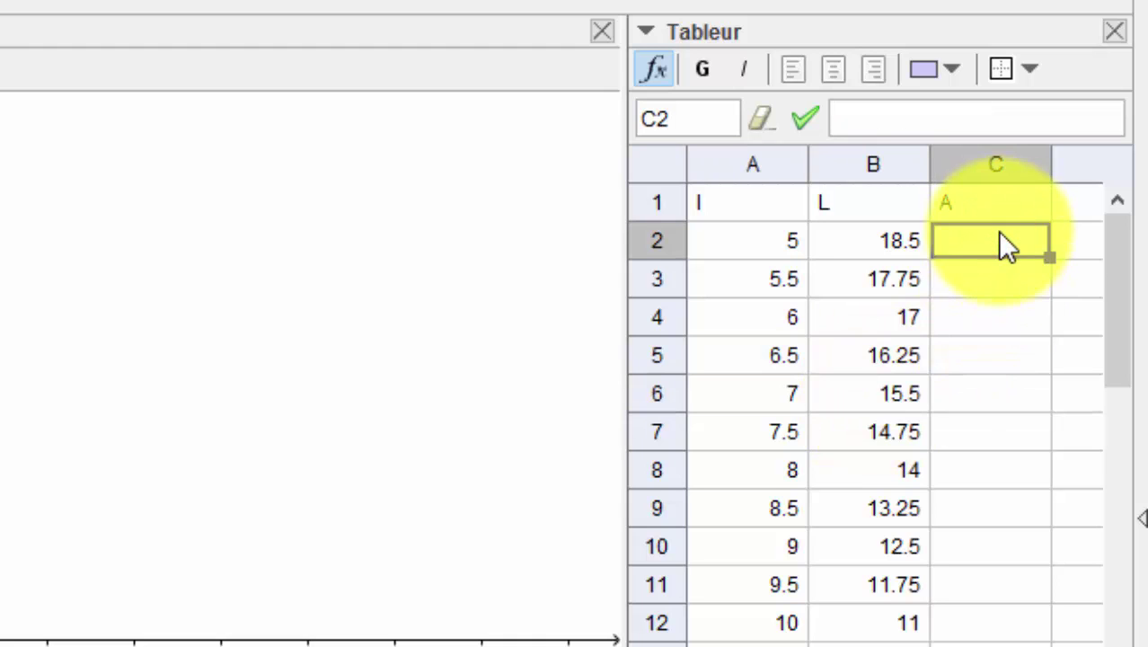
text(=)
click(738, 251)
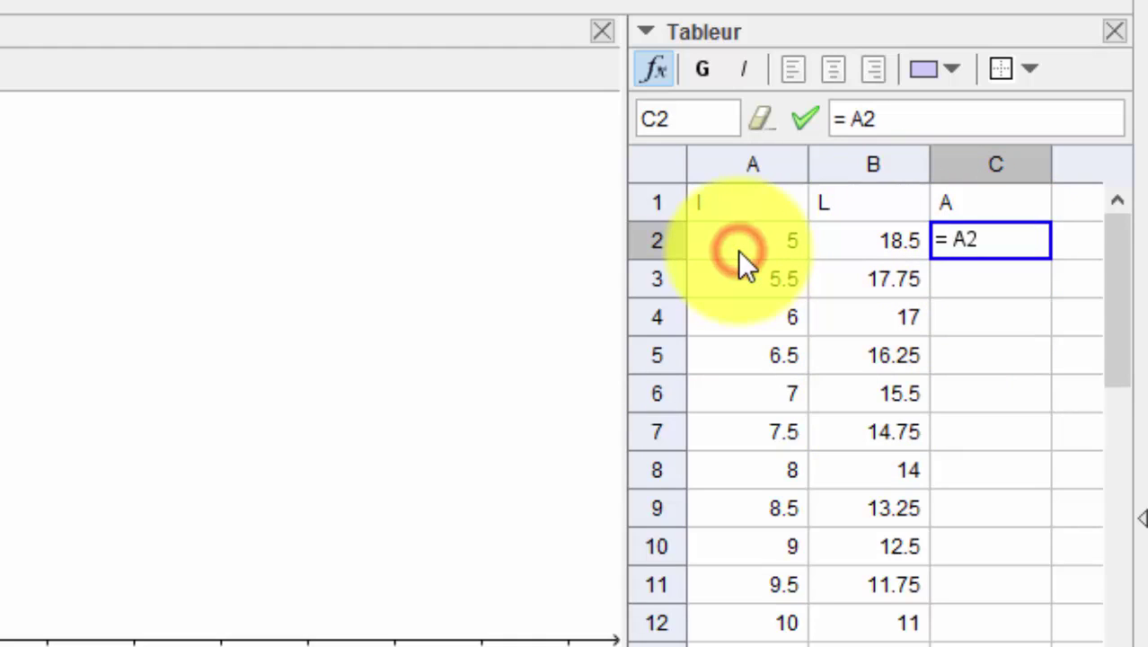
text(*)
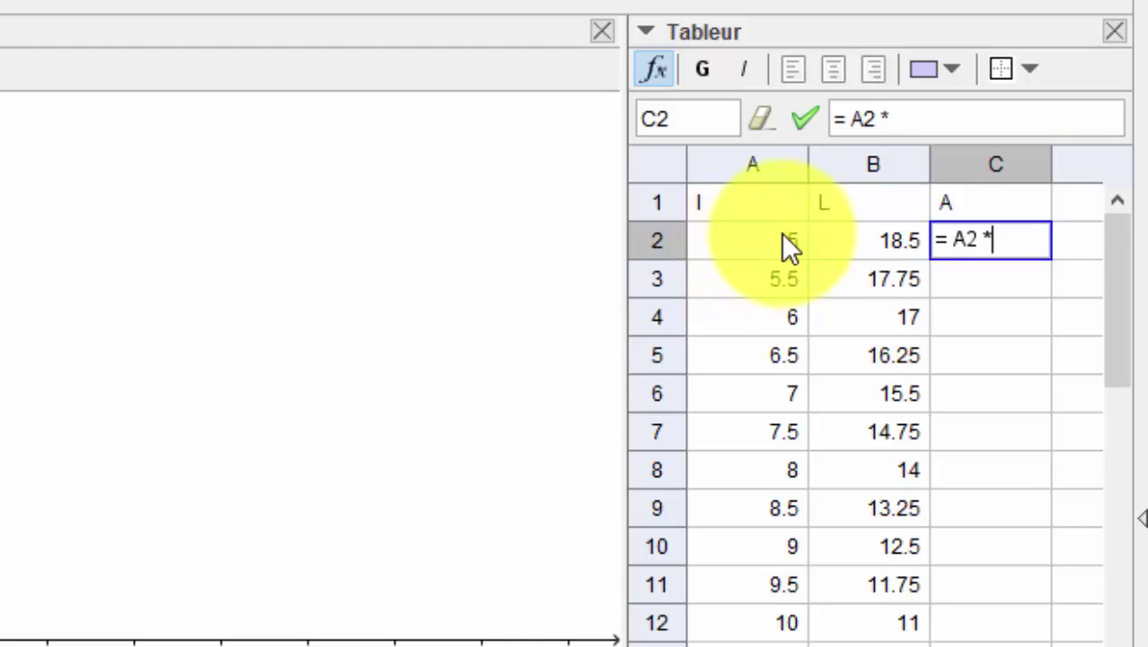
click(840, 231)
key(Return)
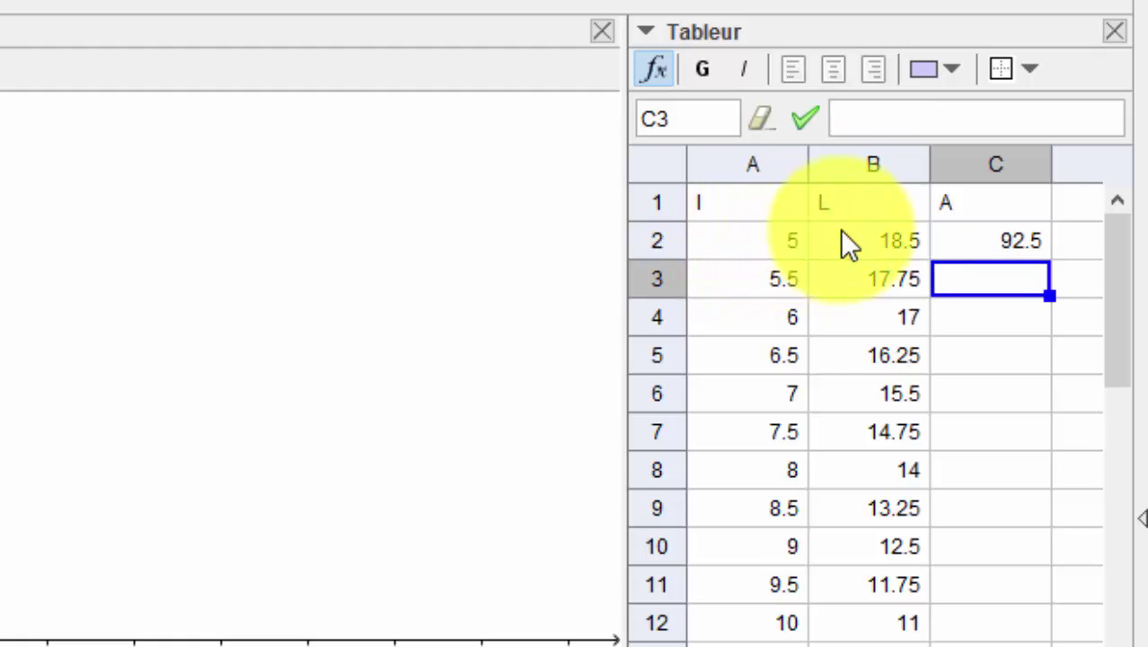
Step: Fill the formula in cell C2 down column C to row 14
click(981, 236)
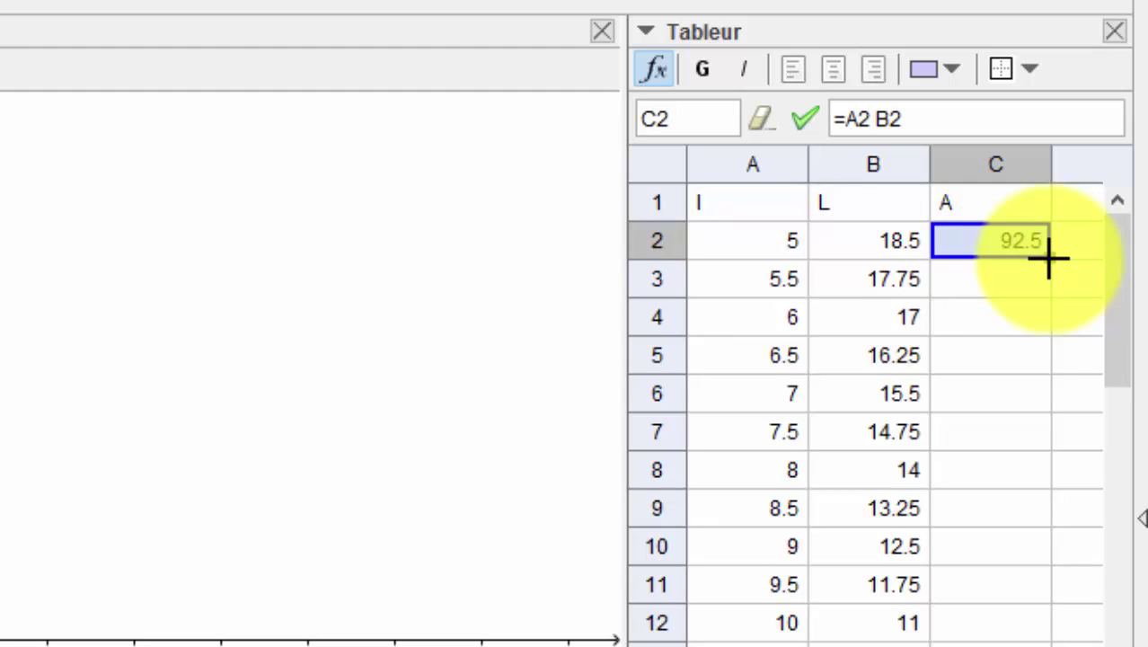
drag(1049, 259, 1057, 639)
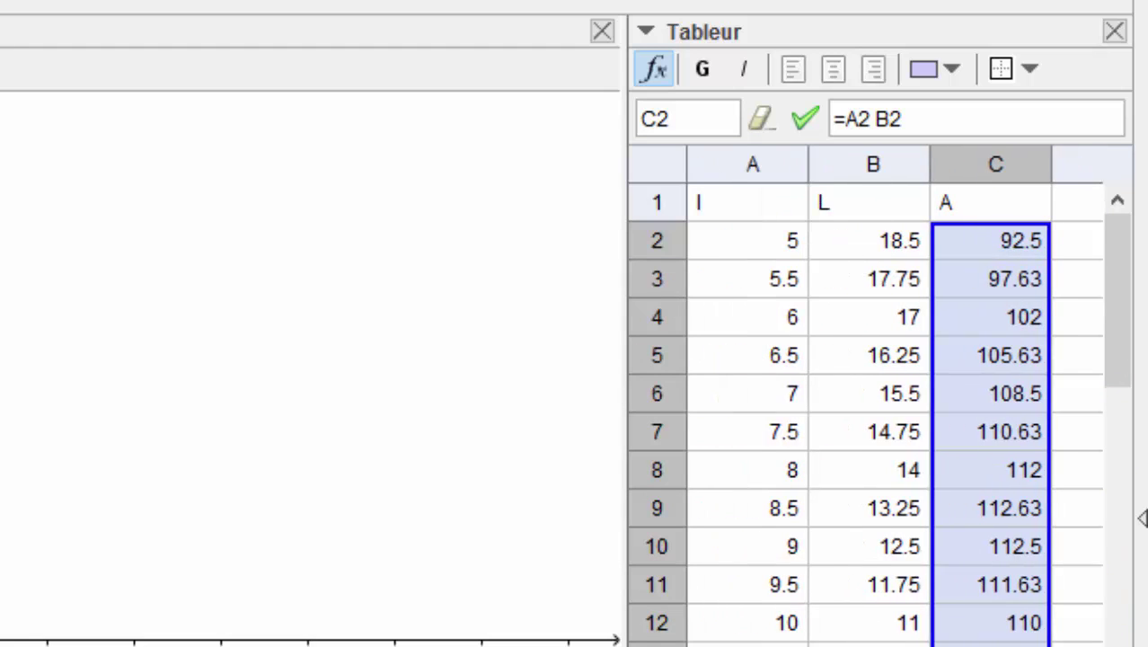
click(872, 646)
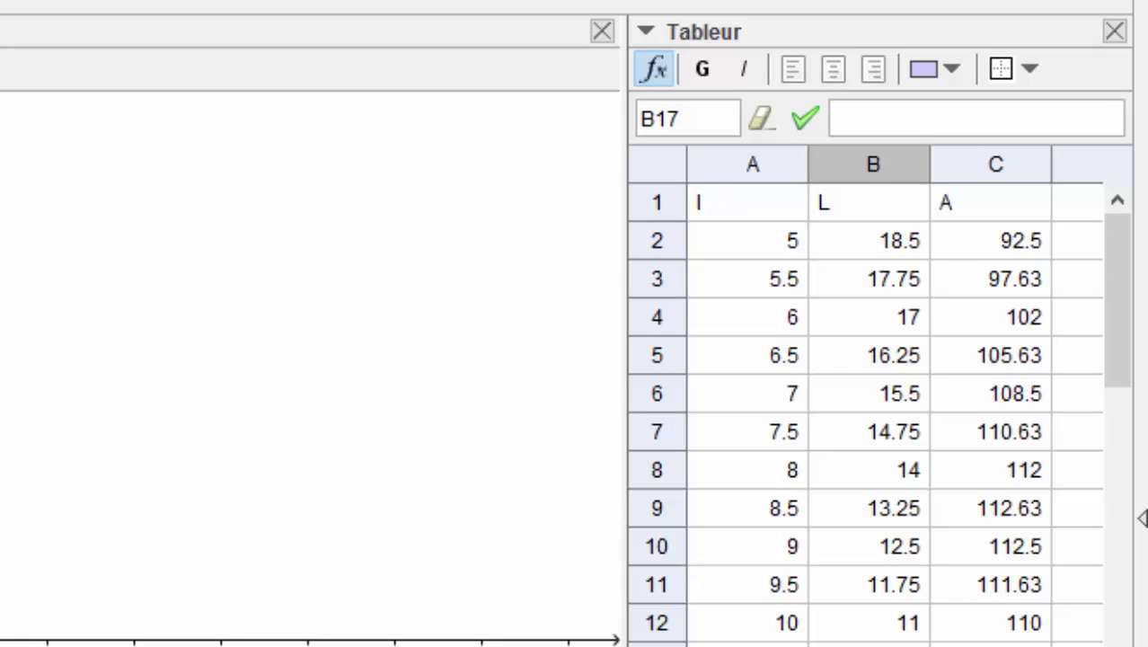
Step: Create a list of points from the I and L values in cells A2 to B14
click(834, 511)
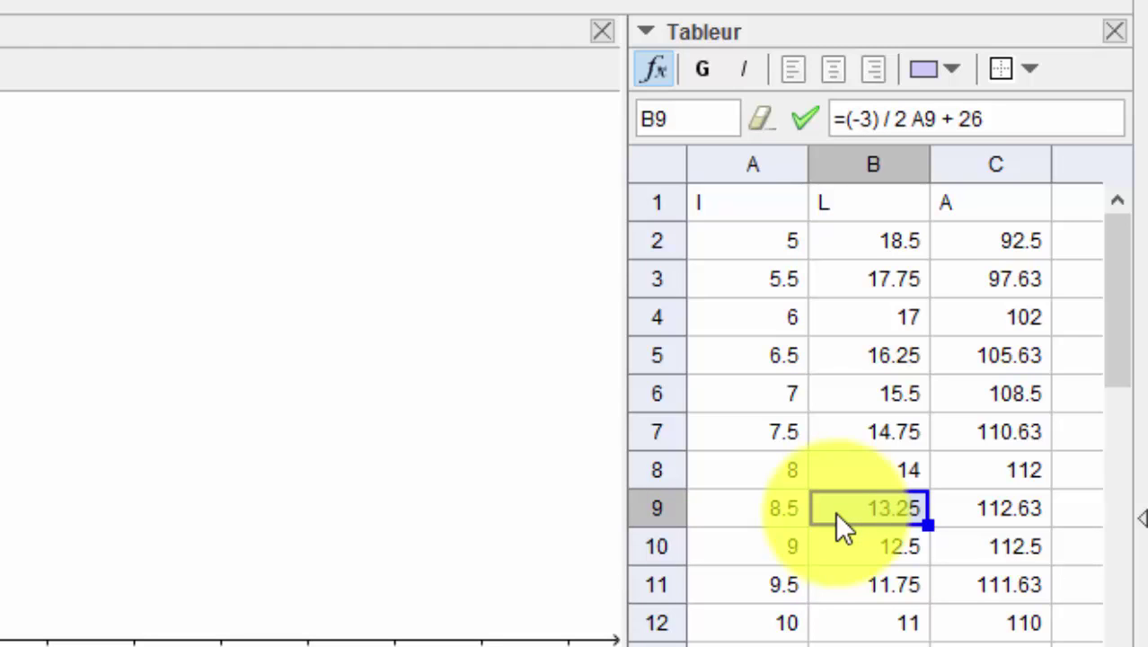
click(740, 236)
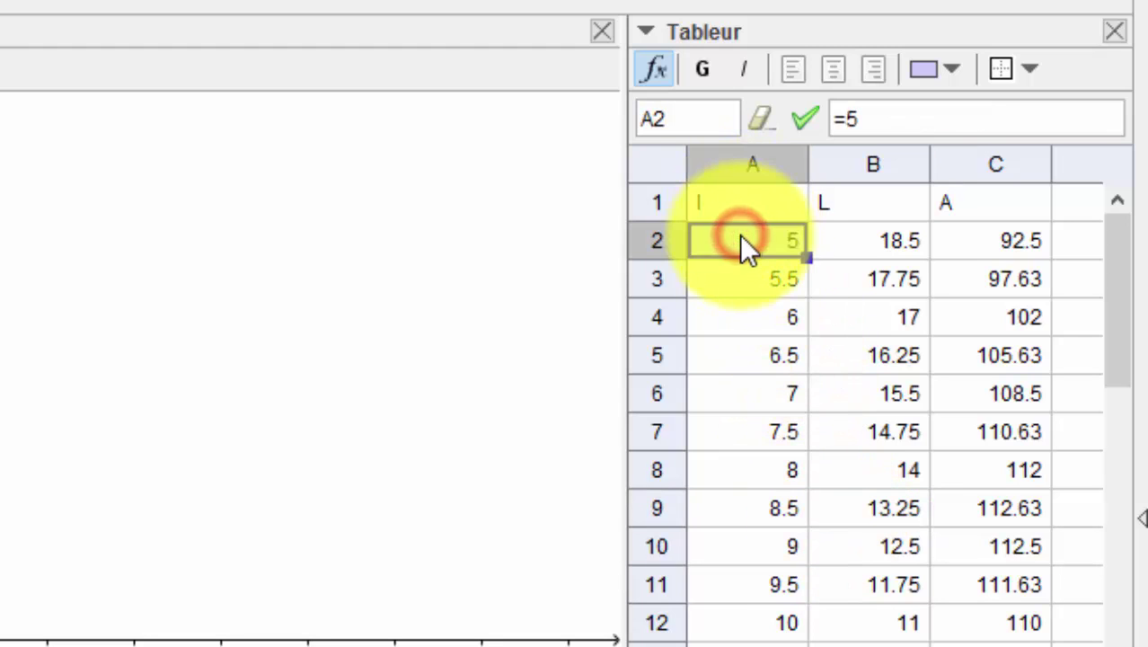
mouse_move(741, 235)
mouse_down()
mouse_move(850, 242)
mouse_move(760, 236)
mouse_up()
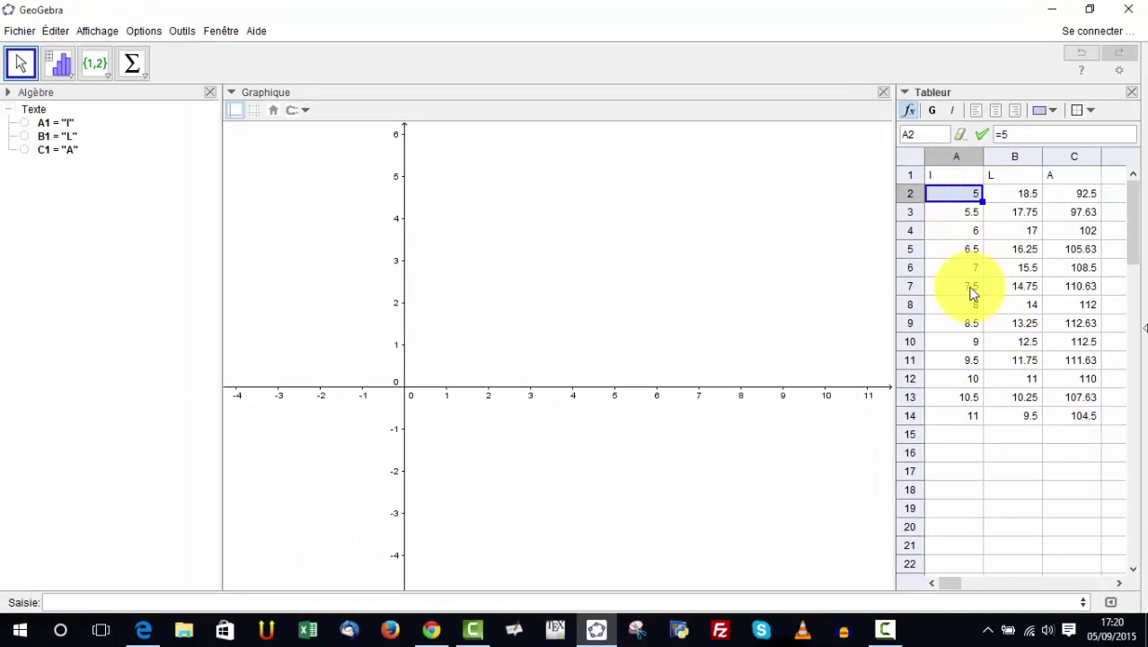
click(956, 192)
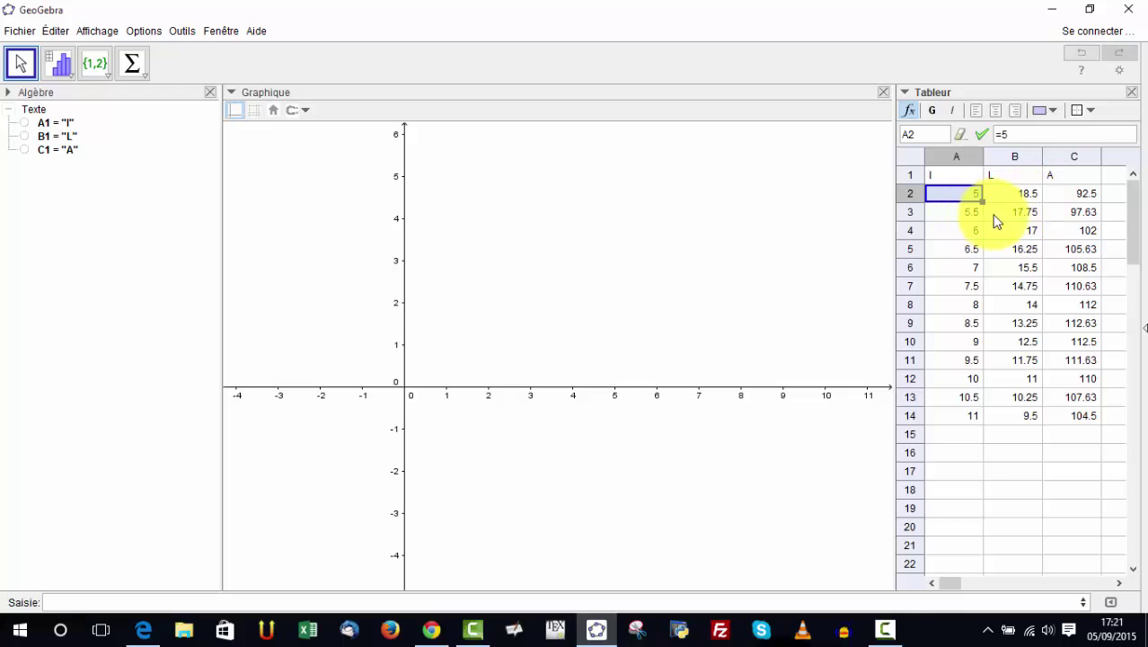
click(968, 195)
drag(984, 202, 990, 417)
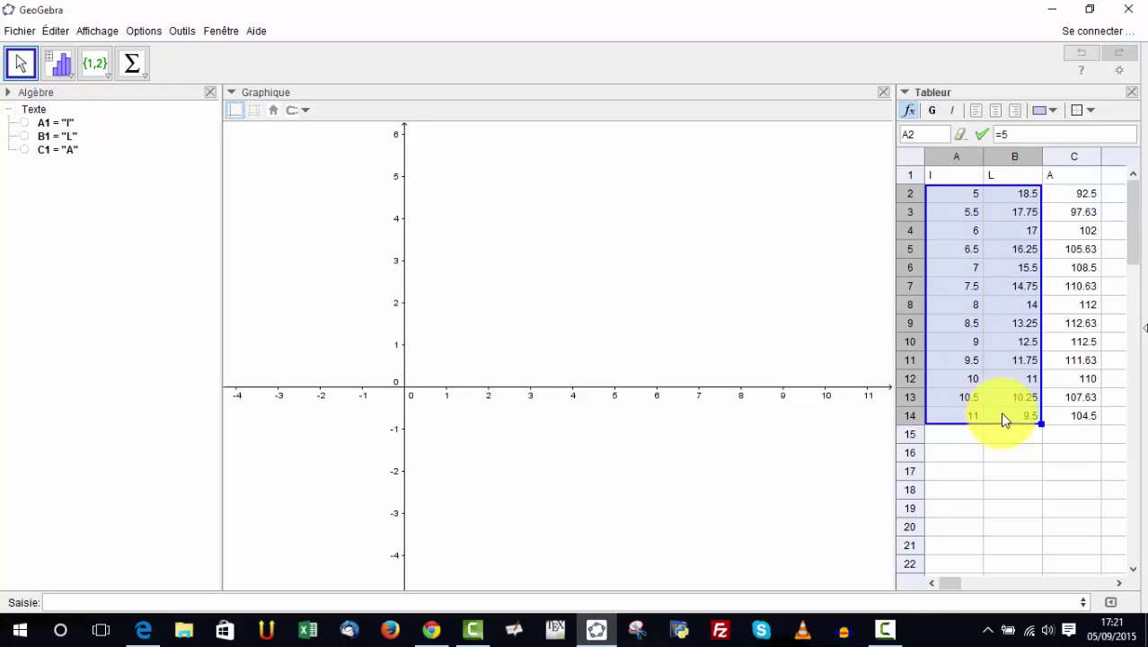
right_click(1003, 411)
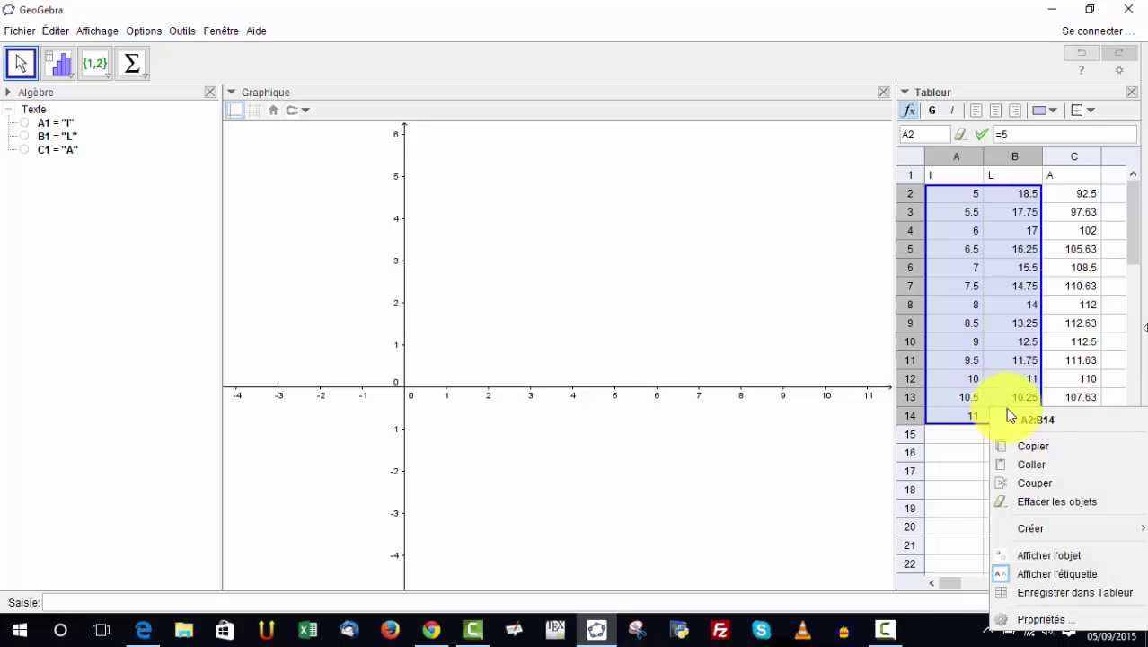
mouse_move(1045, 533)
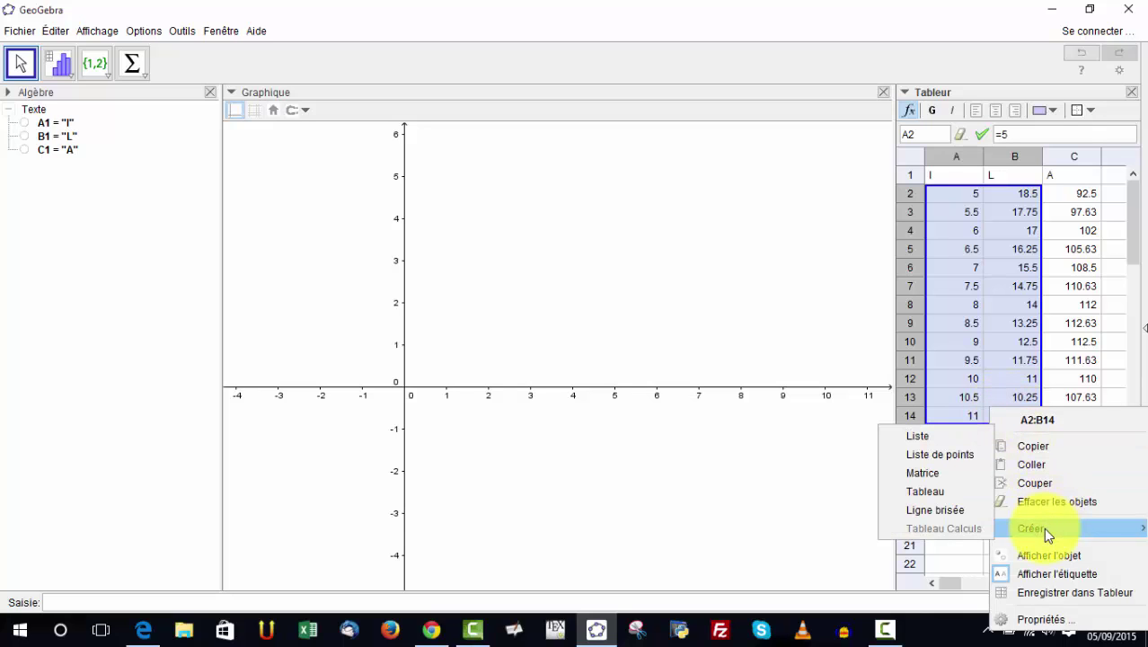
click(952, 457)
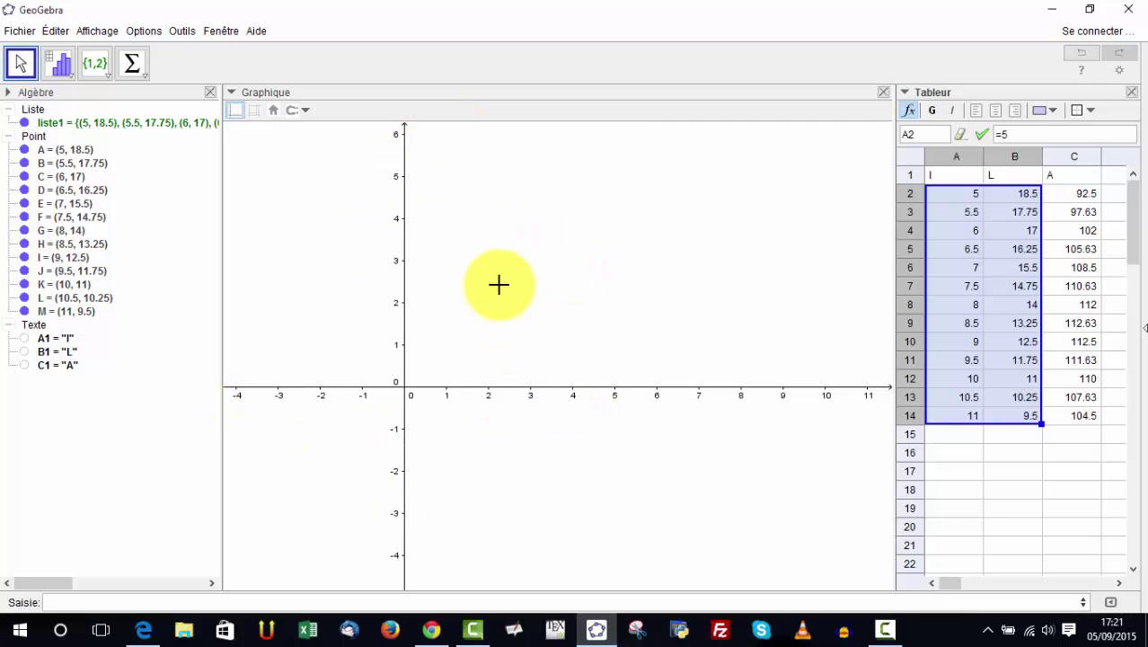
Step: Open the graphics view's settings and set its x range from -1 to 21
click(473, 206)
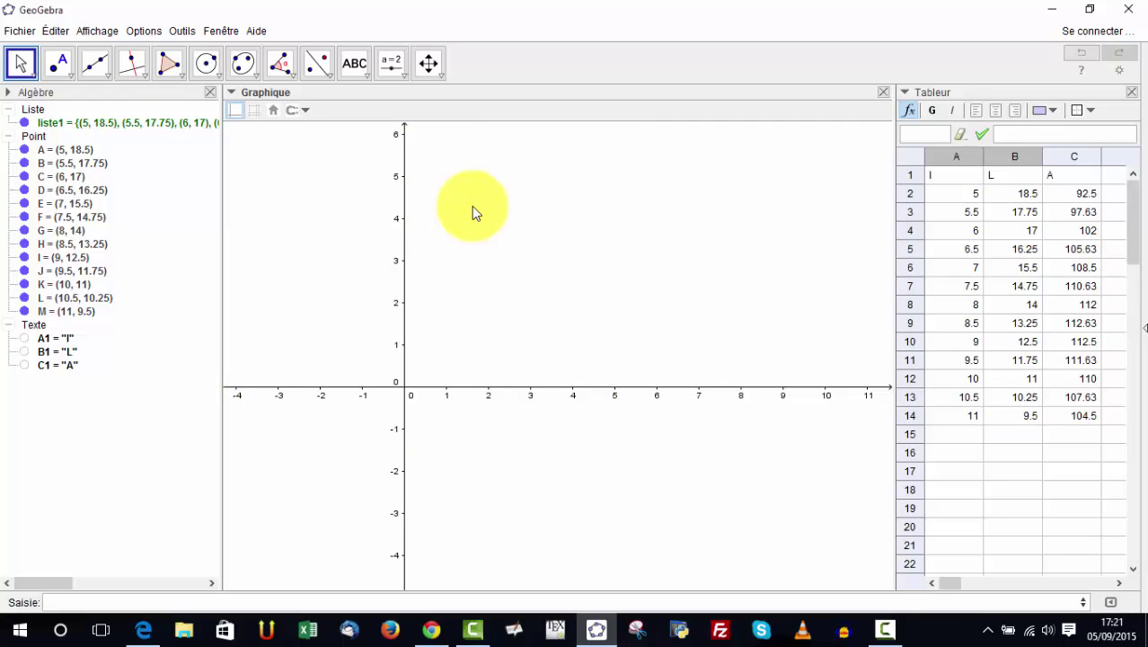
right_click(472, 206)
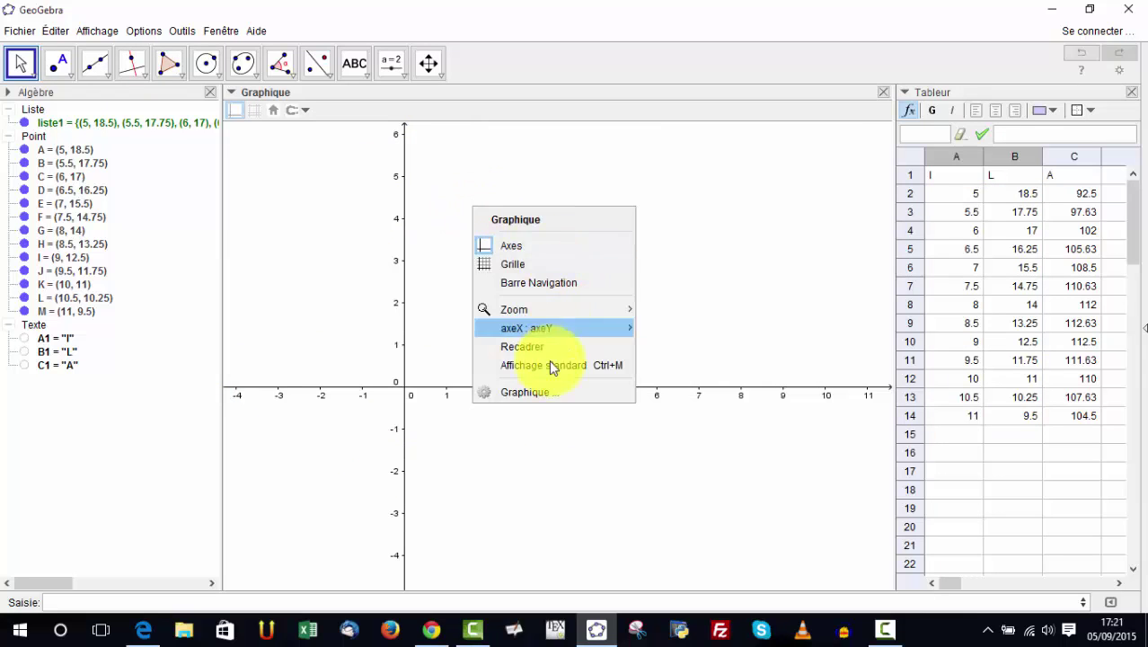
click(536, 393)
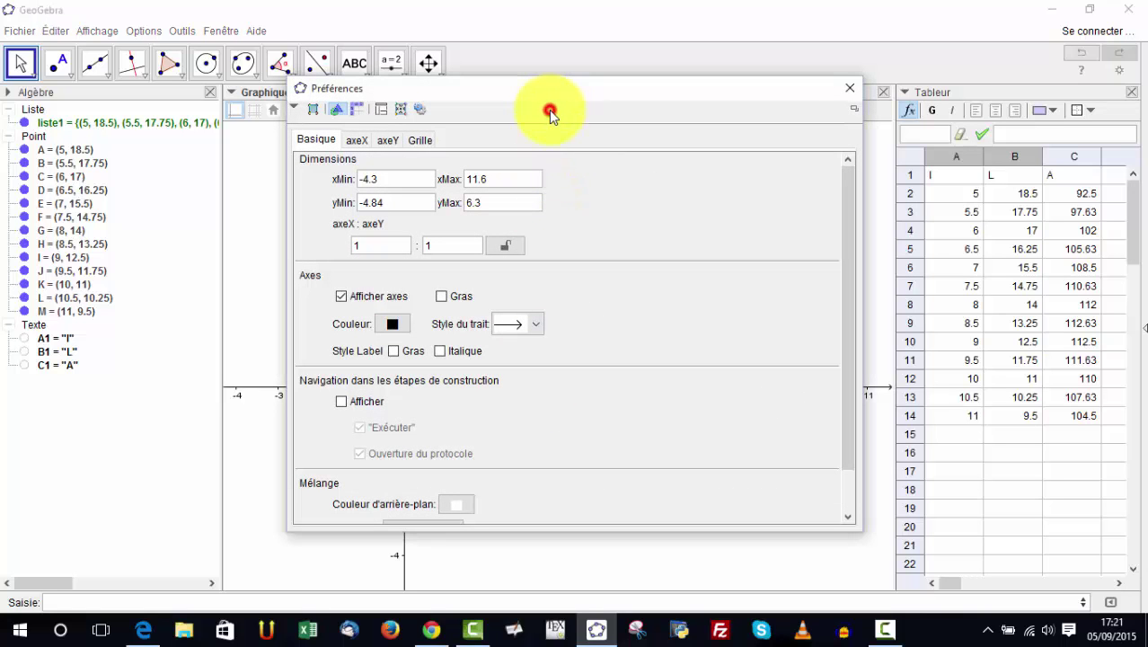
click(549, 89)
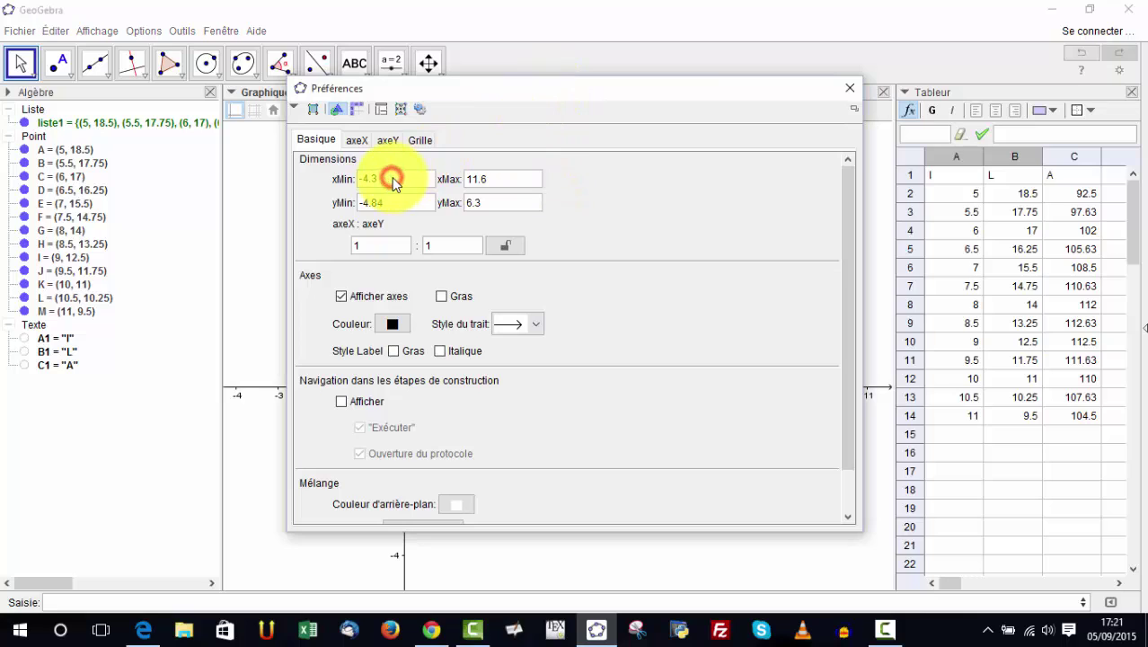
key(BackSpace)
key(BackSpace)
key(BackSpace)
key(BackSpace)
text(-1)
click(491, 179)
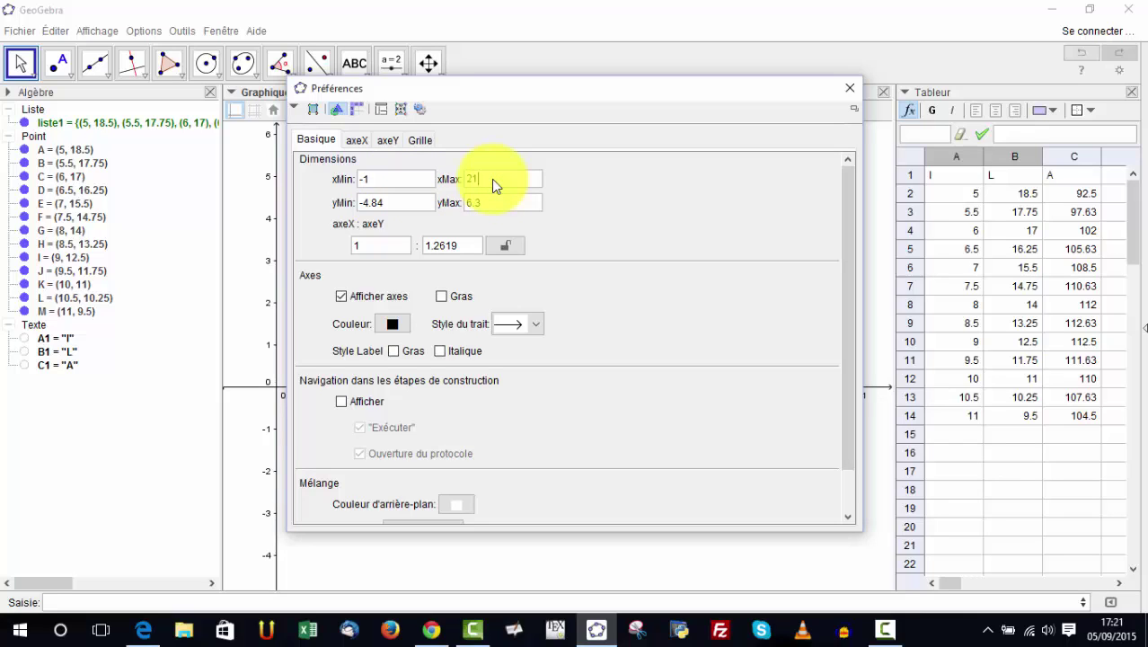
Step: Set the graphics view's y range from -2 to 28
click(397, 202)
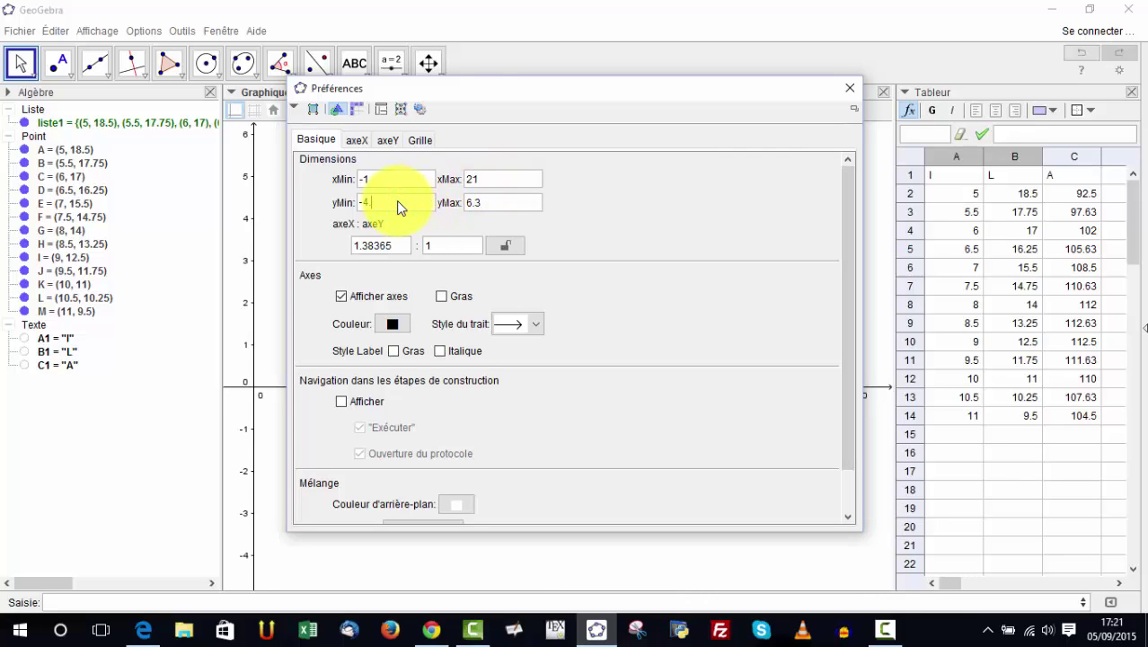
click(486, 199)
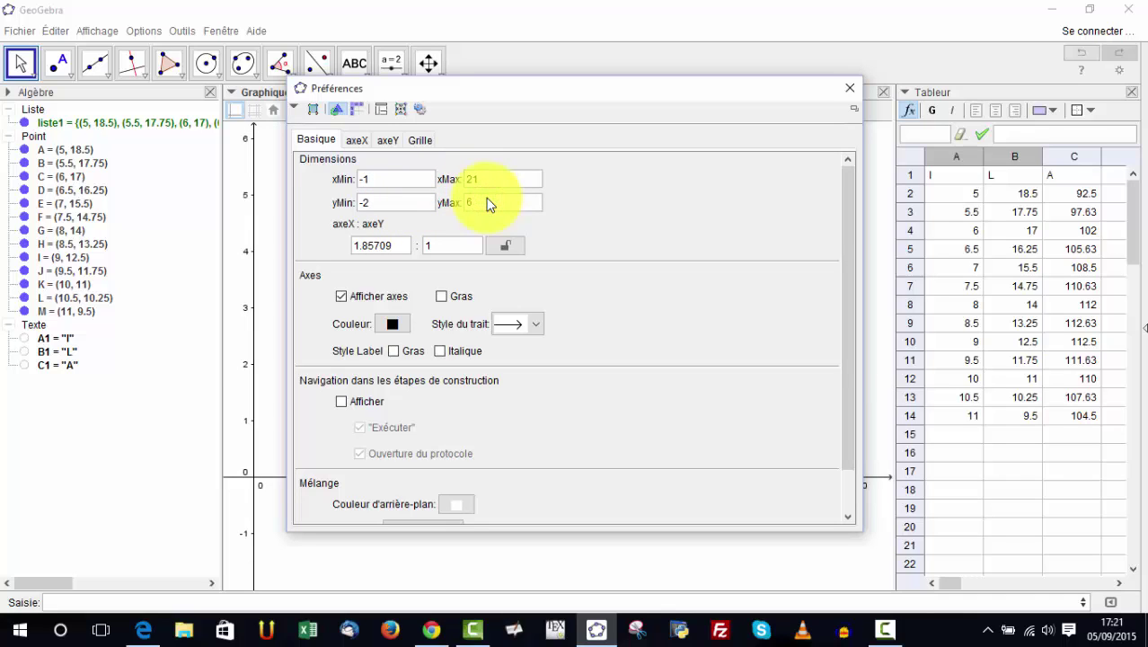
key(BackSpace)
key(BackSpace)
text(28)
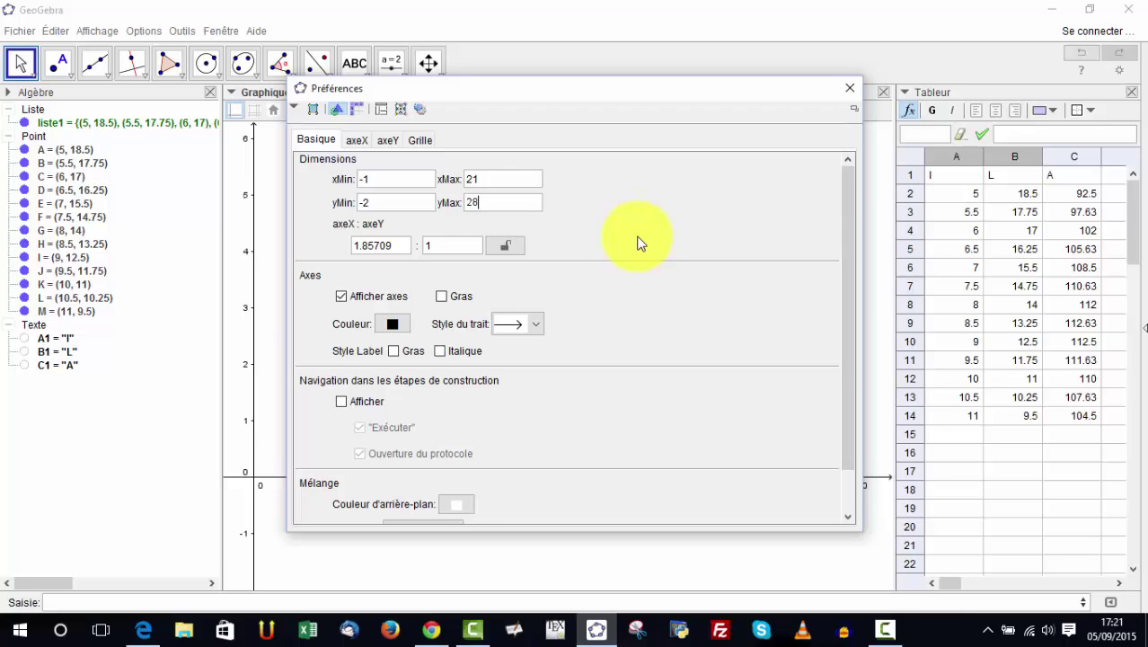
key(Return)
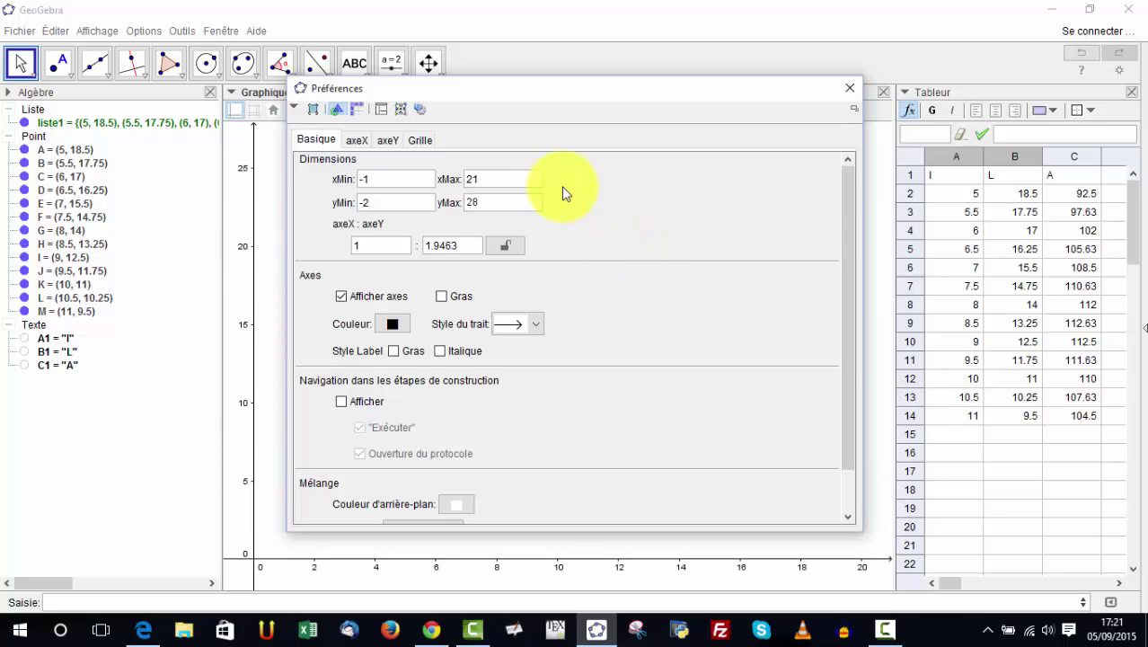
Step: Enable a custom graduation distance for the x-axis
click(357, 140)
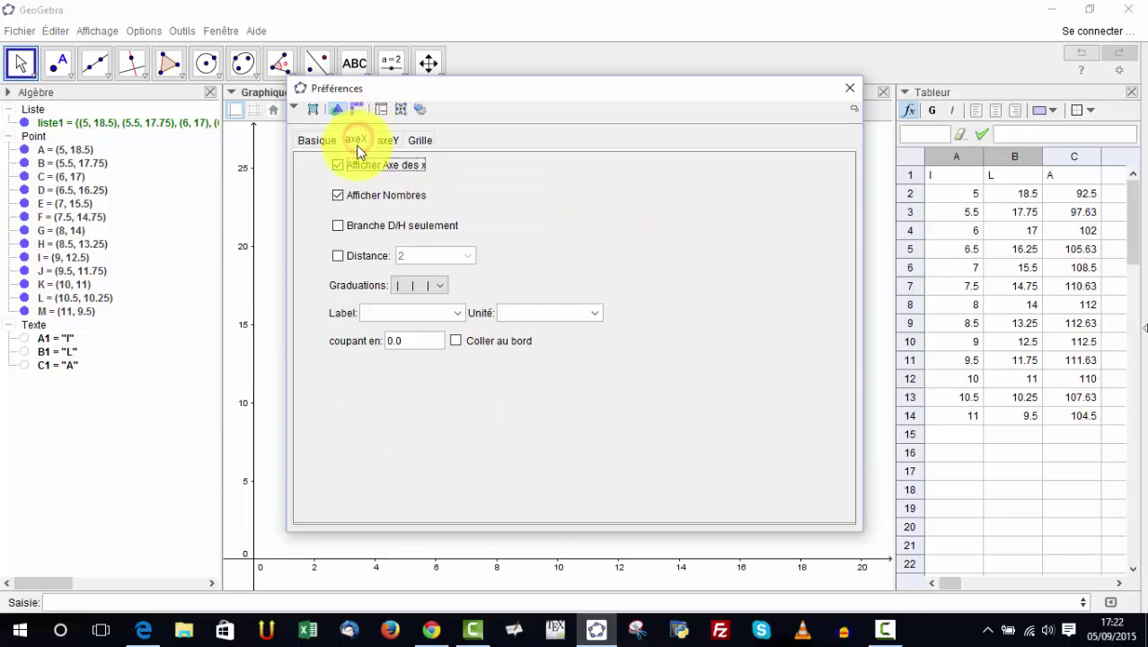
click(336, 255)
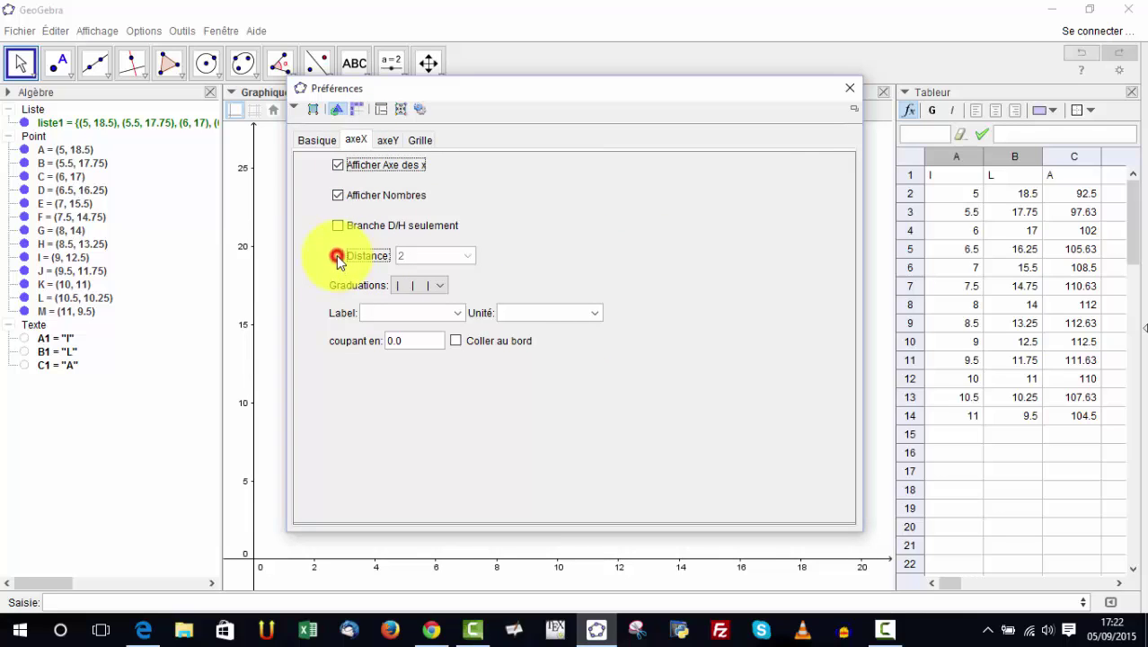